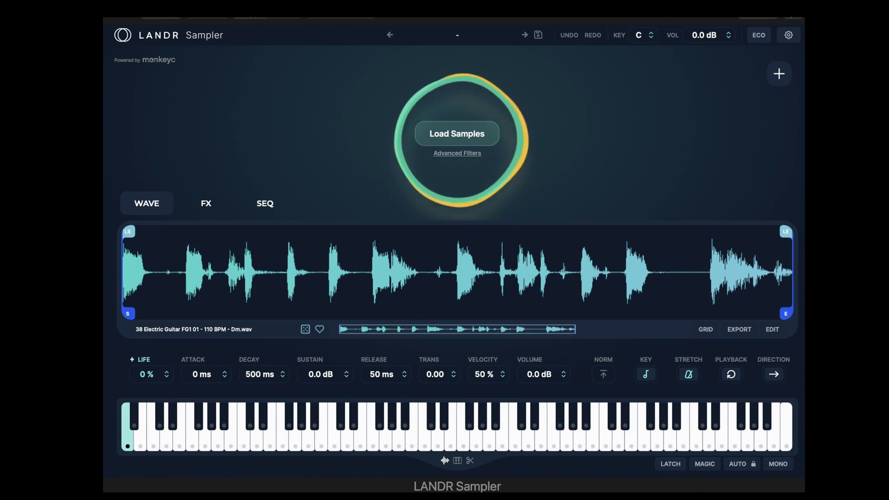
- Open the sampler's settings and review the configured sample locations
left_click(790, 35)
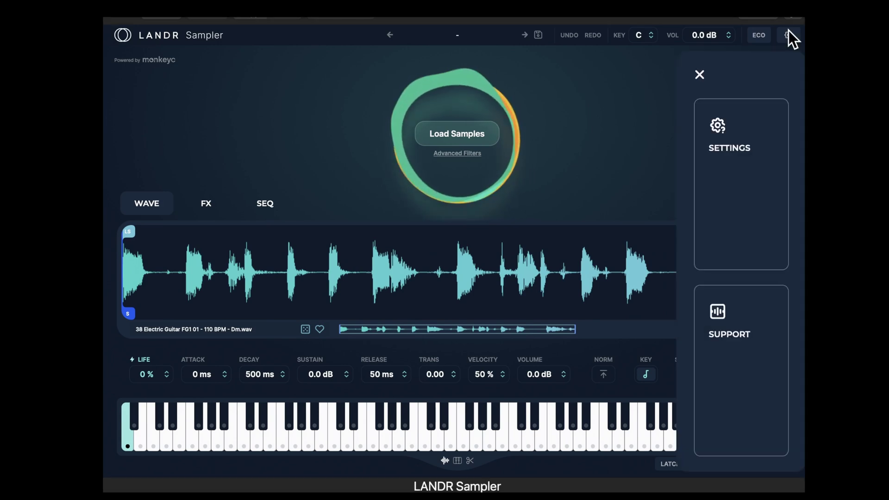
left_click(718, 139)
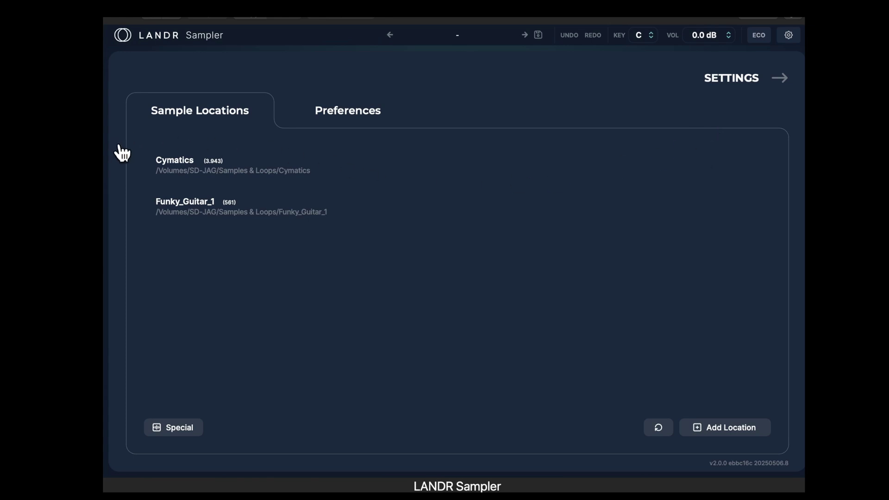
mouse_move(173, 237)
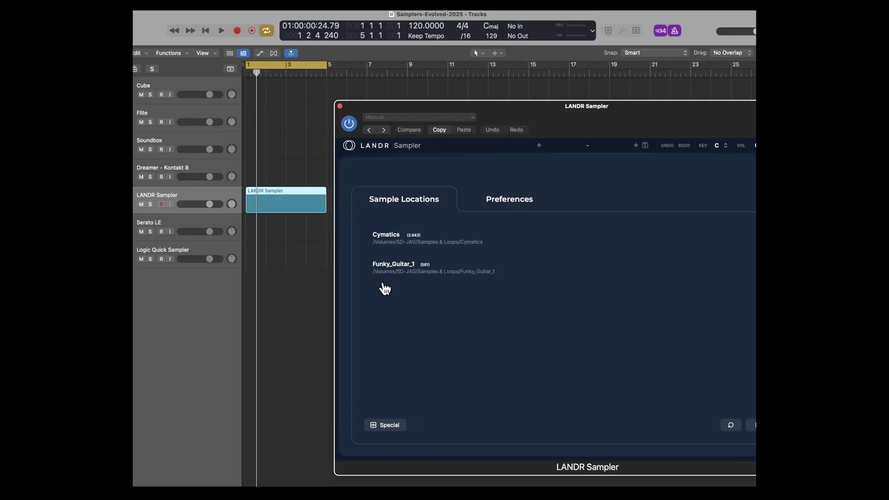
- Switch to Finder, look through the Samples & Loops folder on the SD-JAG drive, and return to the sampler
key("super+Tab")
key("super+Tab")
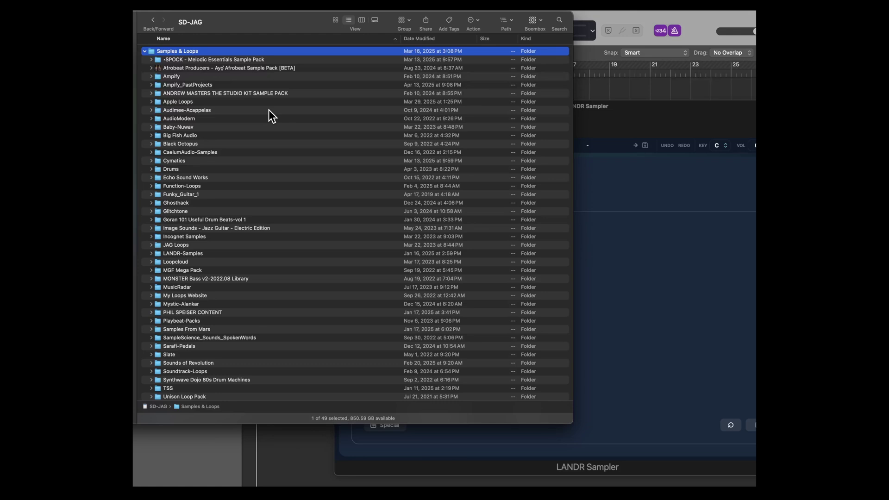
scroll(227, 166, "down", 3)
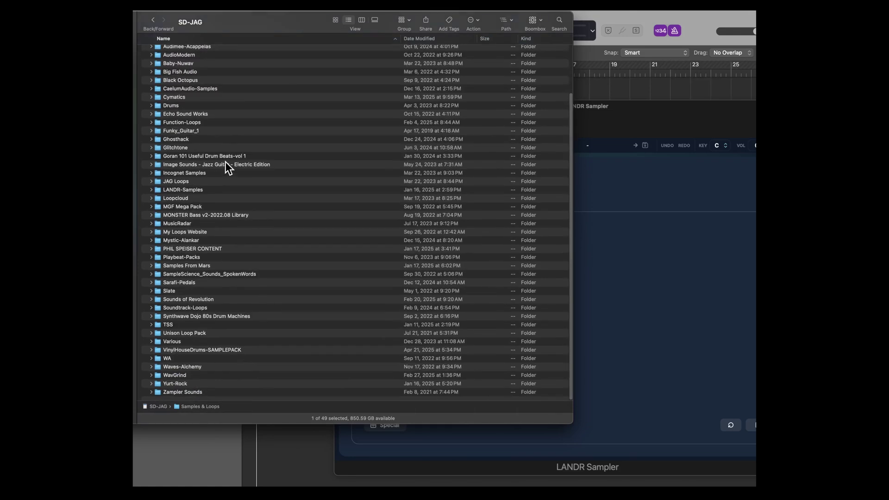
scroll(225, 162, "up", 3)
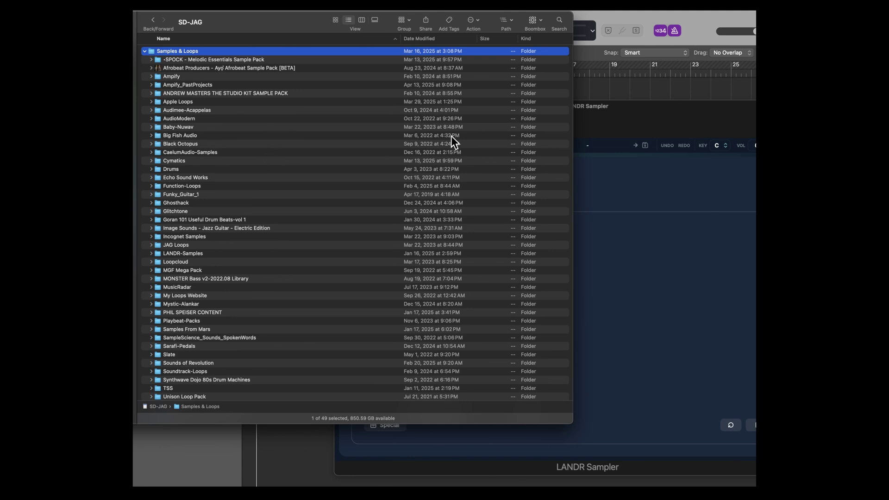
left_click(697, 113)
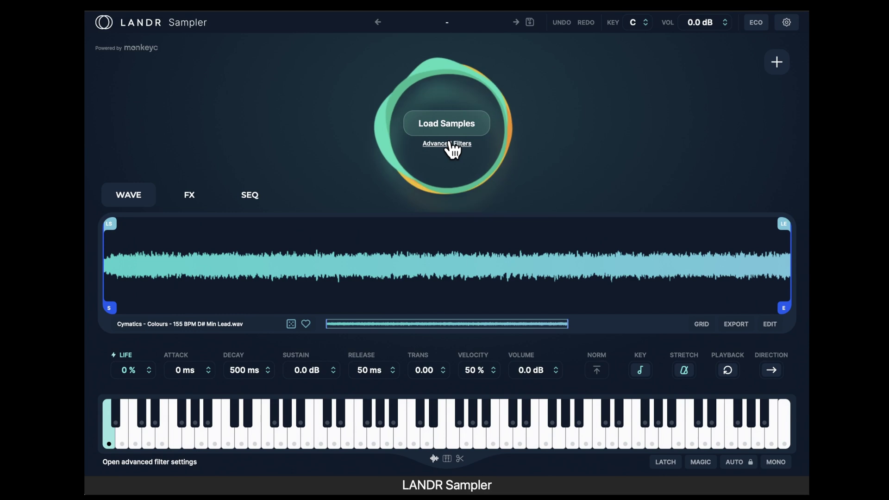
- In the advanced sample filters, raise the maximum length to 50.2 s and try the Drums type before restoring All
left_click(446, 147)
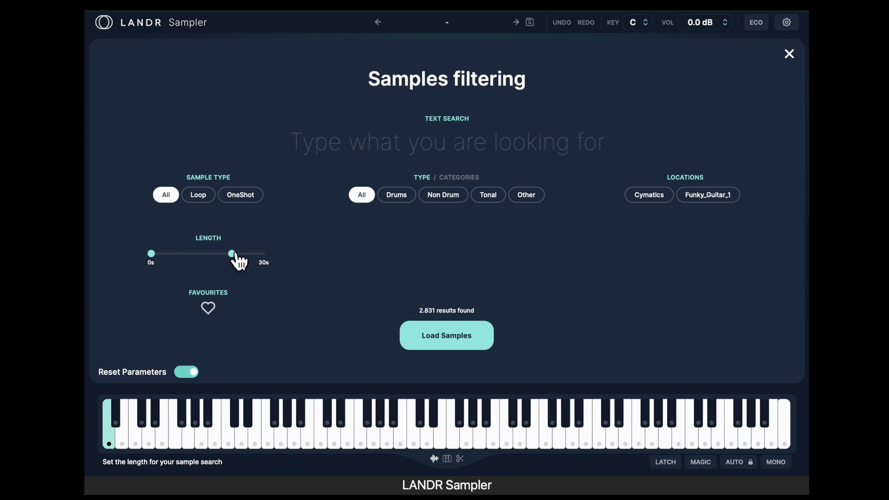
left_click_drag(231, 254, 256, 253)
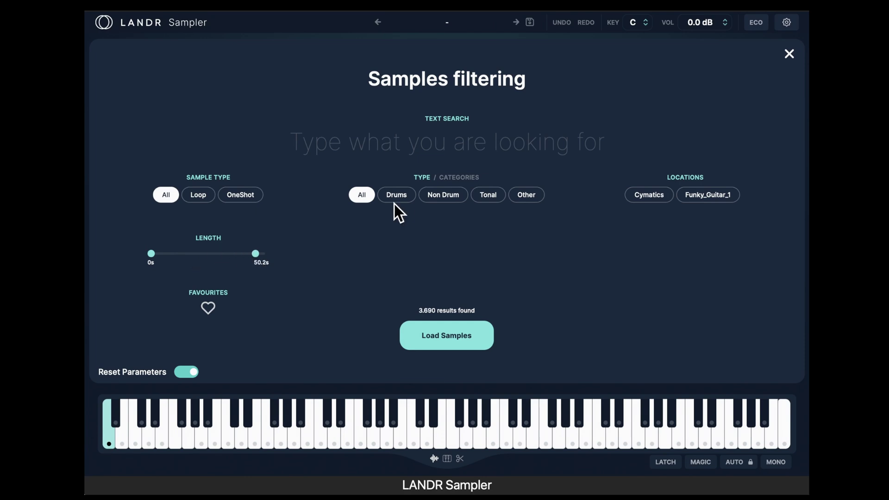
left_click(400, 199)
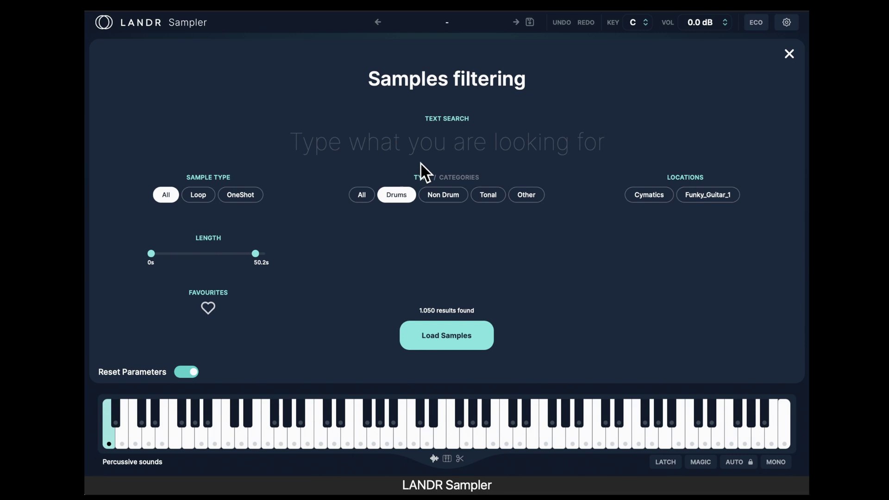
left_click(364, 199)
- Filter the samples by the text "bass", load the matching samples and close the filters
left_click(438, 147)
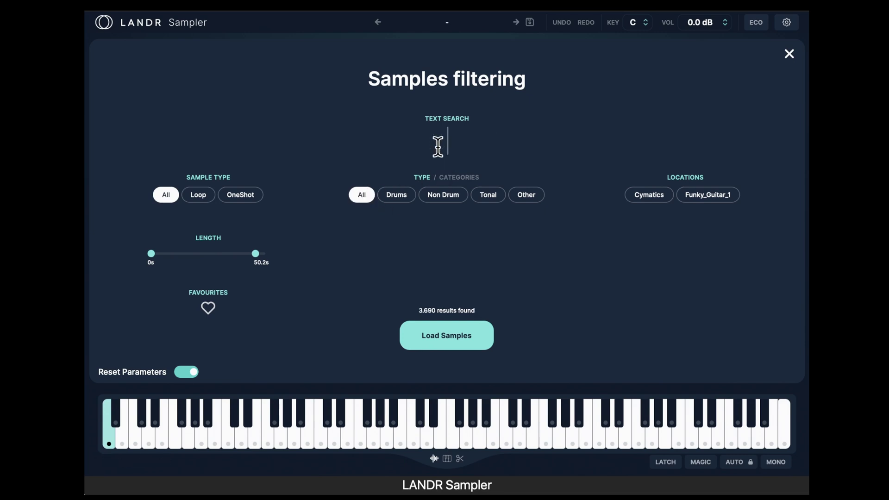
type("bass")
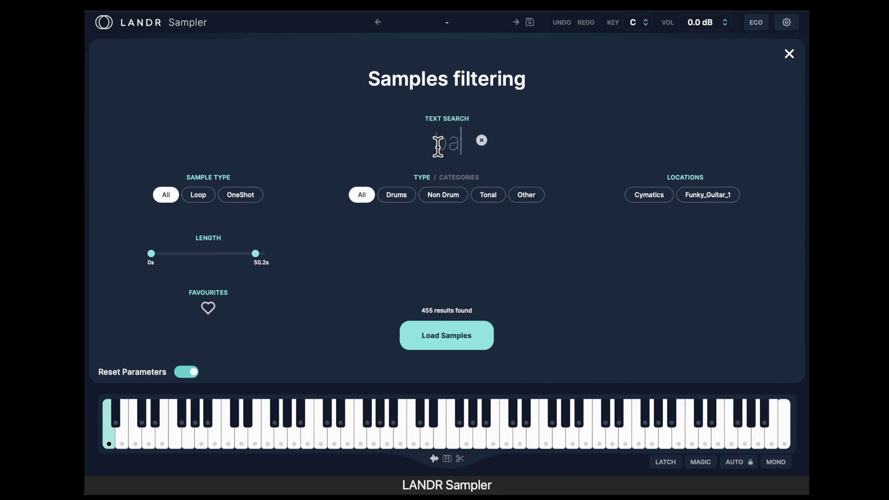
left_click(451, 347)
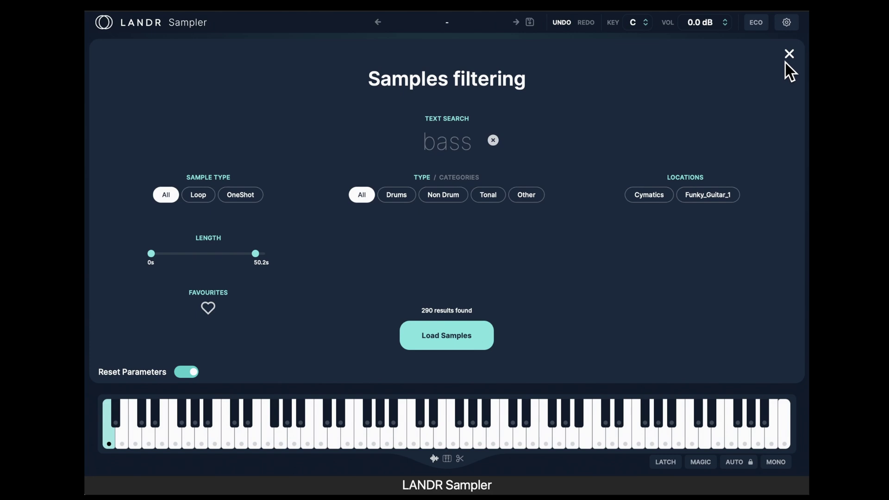
left_click(788, 55)
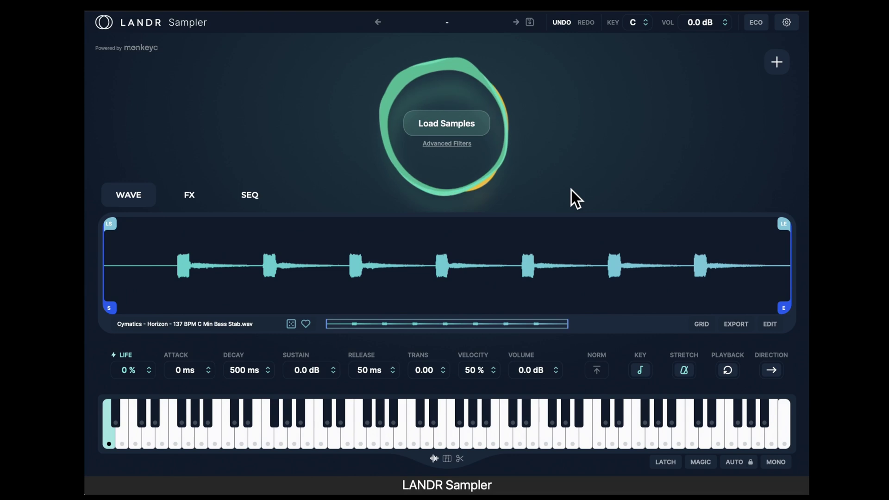
- Reopen the advanced sample filters, clear the text search and close the filters
left_click(448, 145)
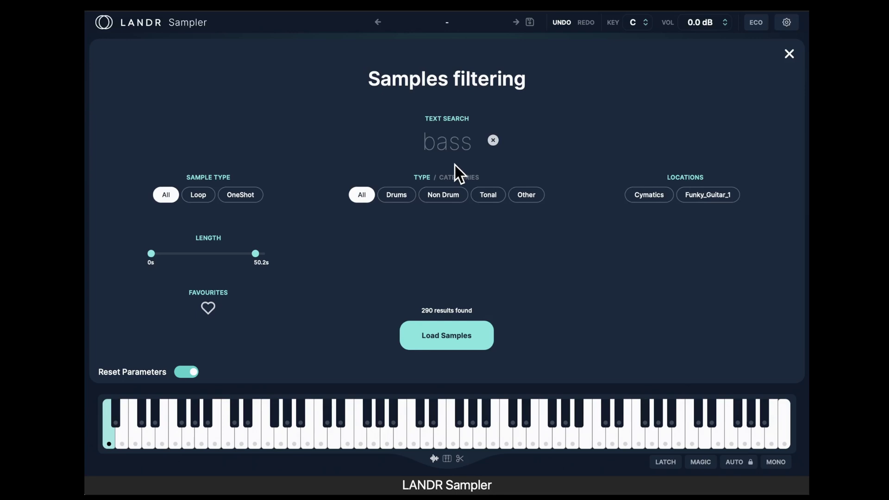
left_click(493, 141)
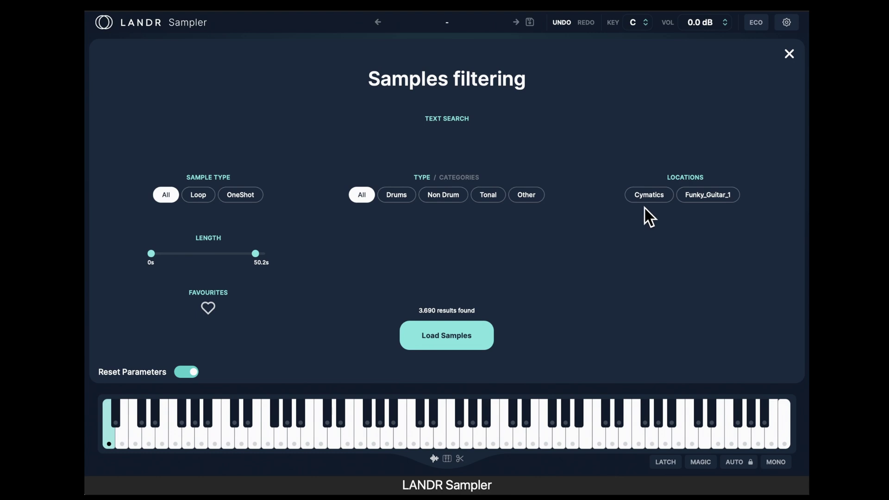
left_click(790, 55)
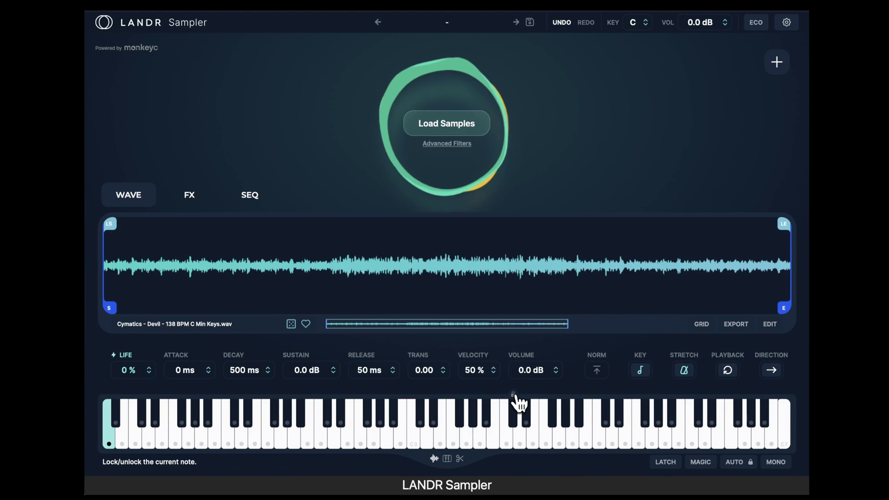
- Audition samples on several keys and move the Eternity Lofi Melody Loop 4 sample's end marker to about a fifth of its waveform
left_click(465, 432)
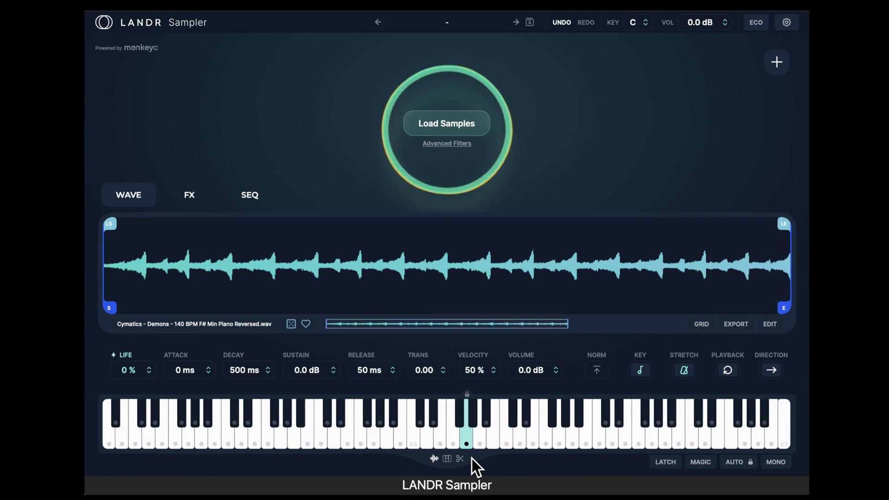
left_click(440, 438)
mouse_move(778, 299)
left_mouse_down()
mouse_move(224, 282)
mouse_move(246, 284)
left_mouse_up()
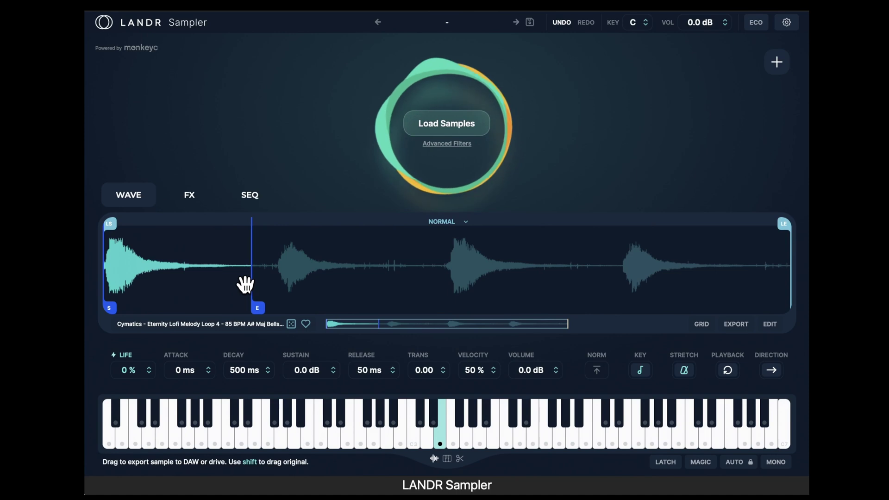
left_click(363, 433)
left_click(188, 431)
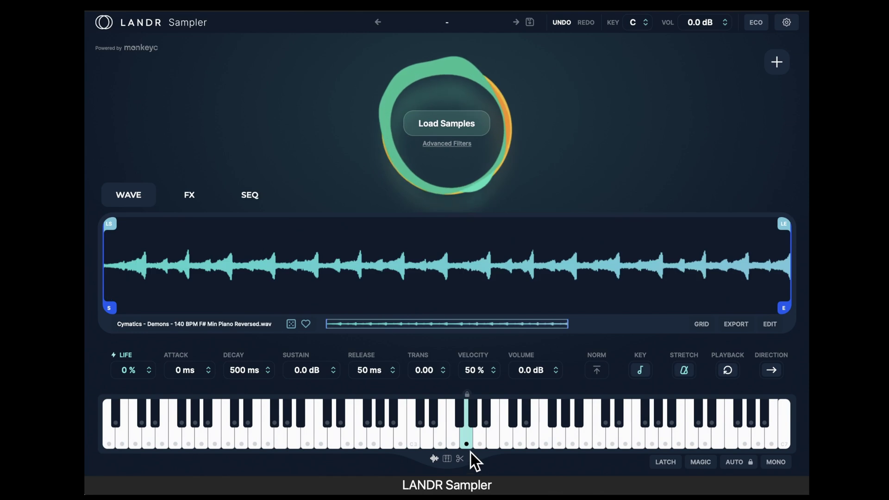
- Switch the sampler to slice mode and cycle the slicing method from divisions through equal slices to sensitivity
left_click(447, 458)
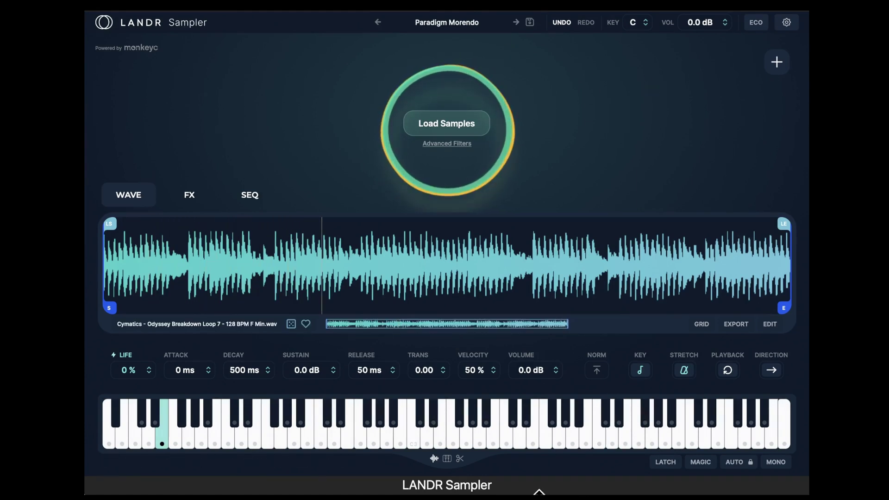
left_click(460, 460)
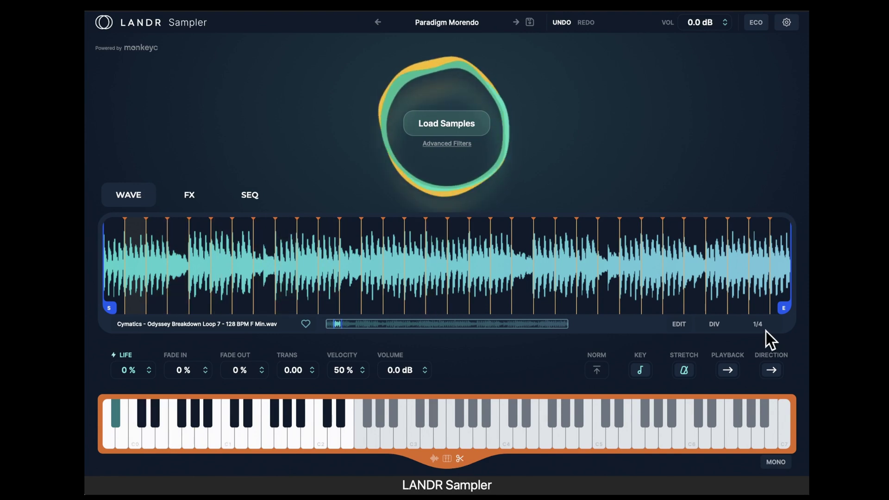
left_click(716, 325)
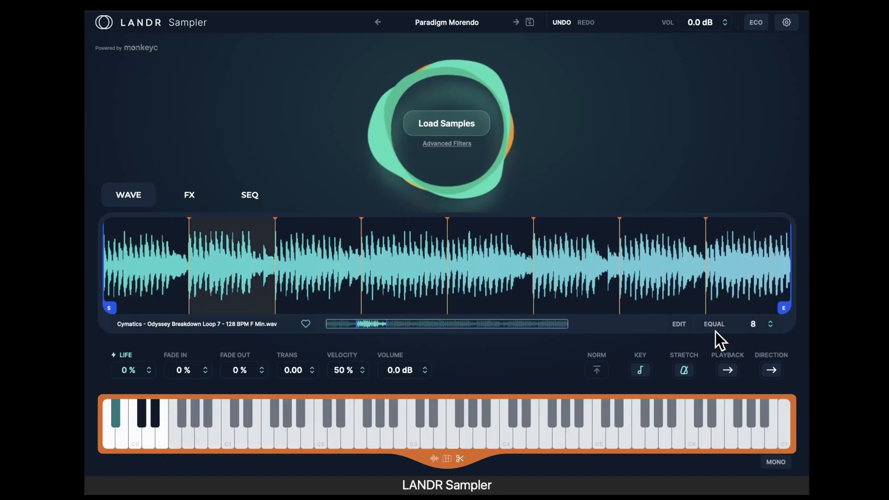
left_click(719, 326)
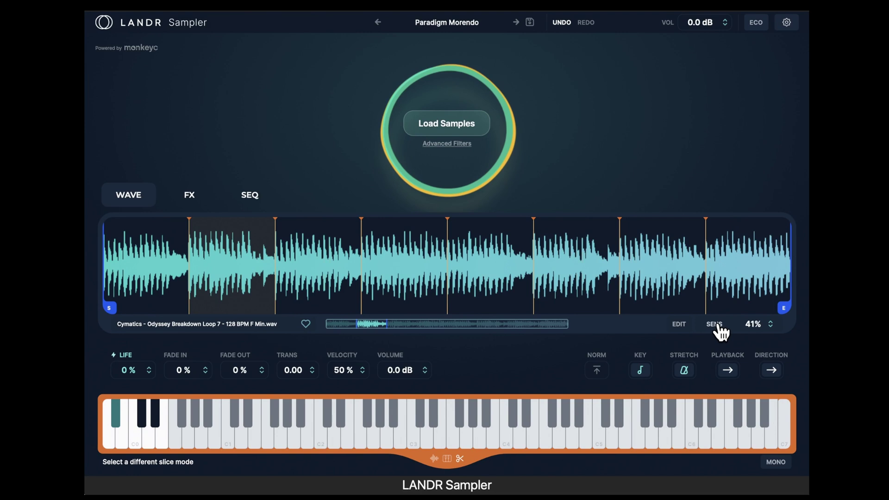
- Move the loop's end marker to about 60 percent of the waveform and slice it by 1/2 note divisions
mouse_move(758, 334)
left_mouse_down()
mouse_move(761, 355)
mouse_move(760, 327)
mouse_move(657, 304)
mouse_move(512, 310)
left_mouse_up()
left_click(714, 325)
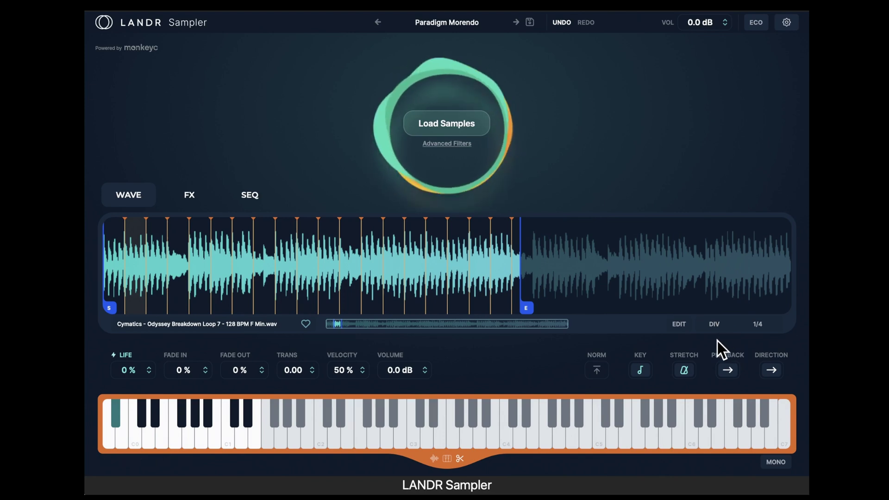
left_click(758, 325)
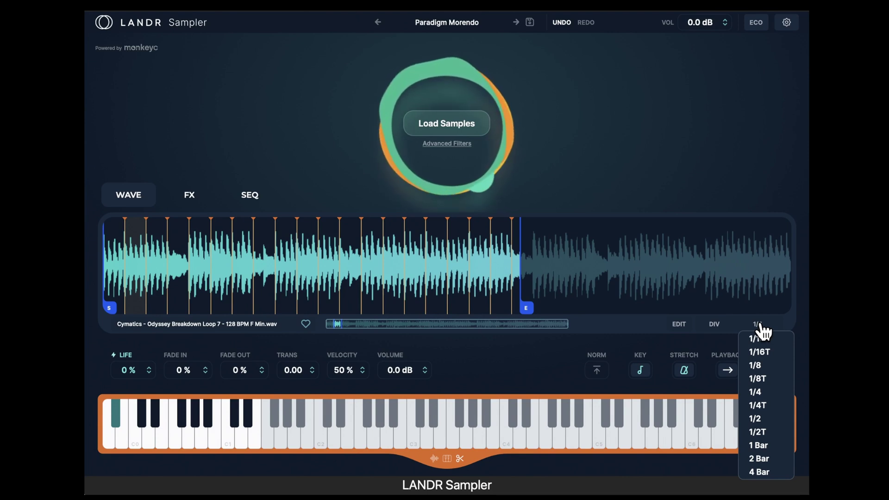
left_click(757, 419)
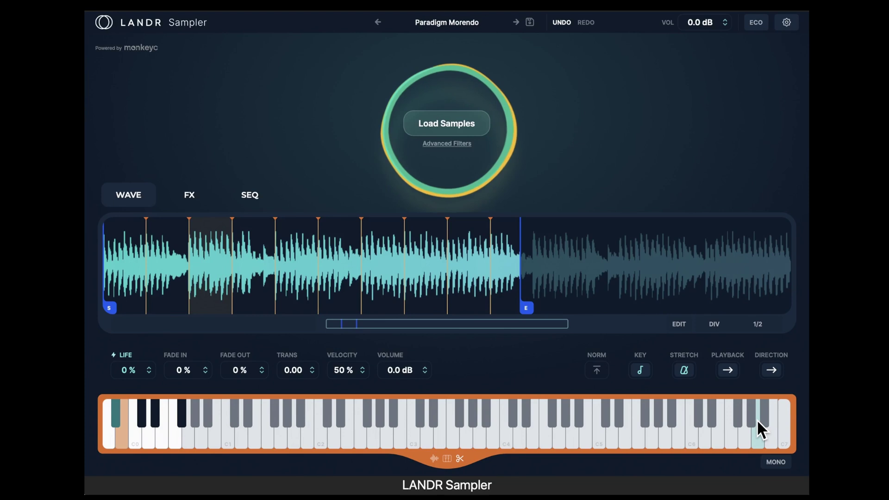
- Set the crossfade to 29% in the sliced sample's edit settings
left_click(679, 325)
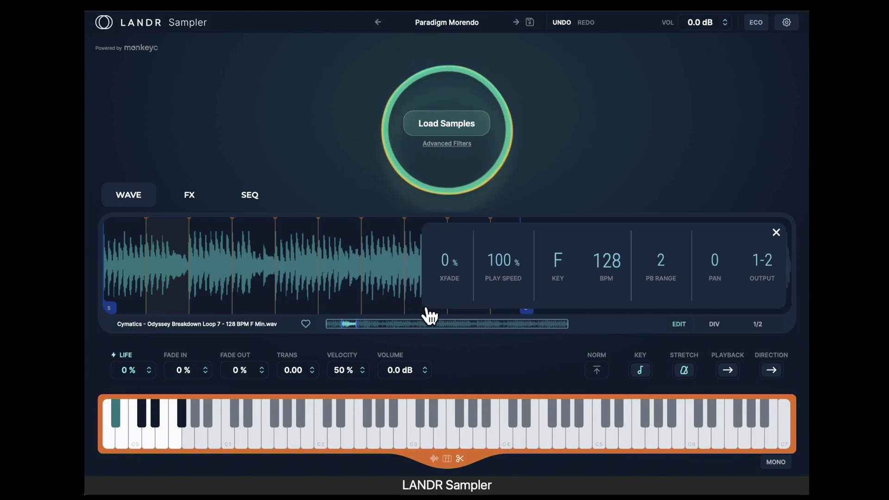
left_click_drag(452, 262, 467, 185)
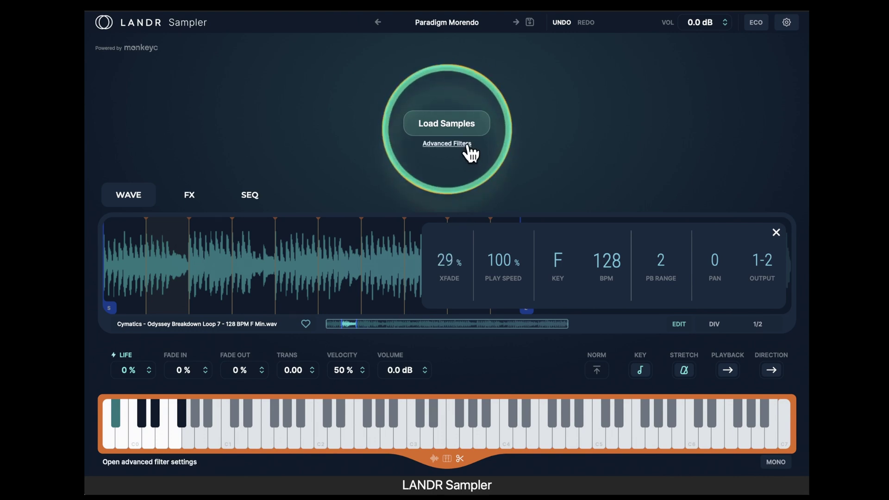
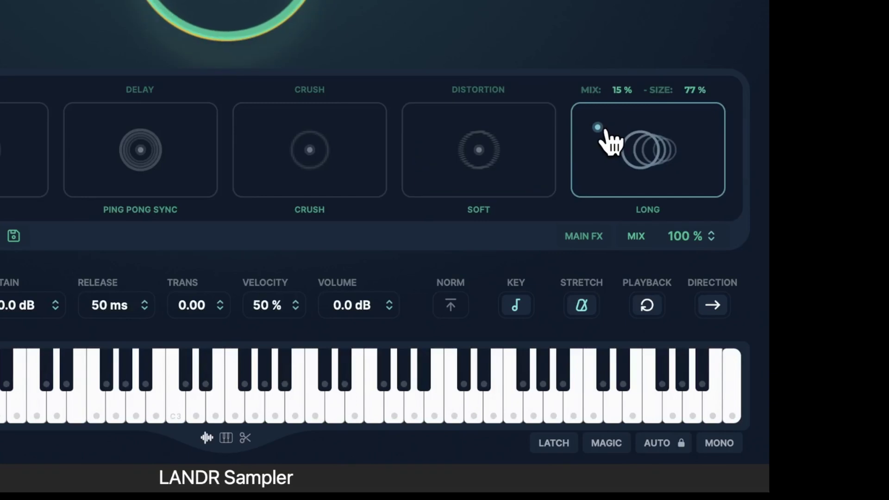
- Set the Long reverb to 56% mix and 85% size, and enable the Soft distortion
left_click_drag(598, 129, 657, 120)
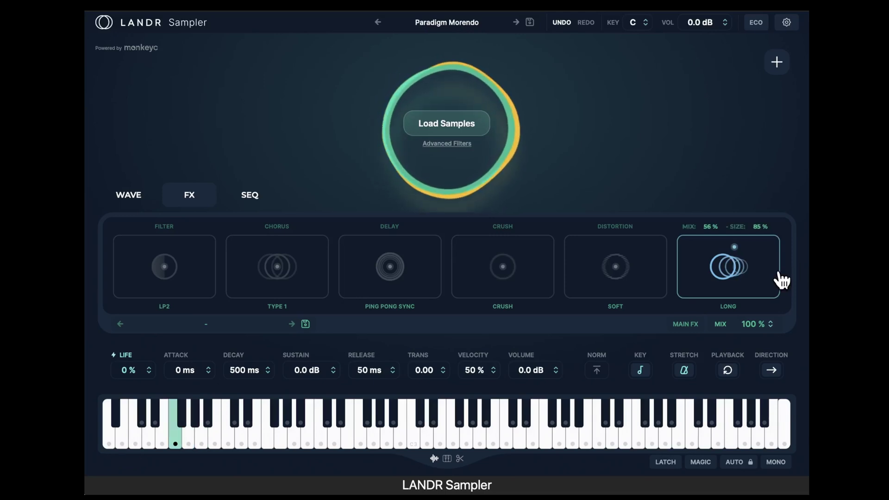
left_click(617, 227)
- Try switching on the crush, delay and chorus effects, and switch each one off again
left_click(501, 227)
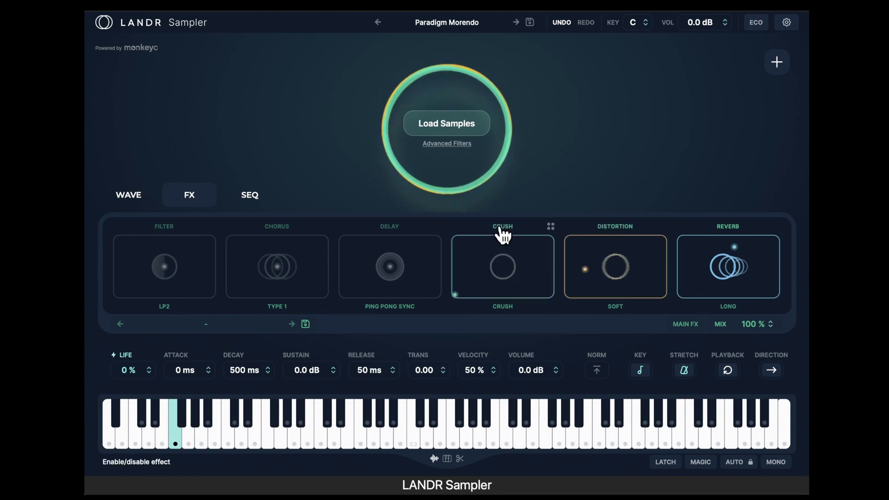
left_click(395, 232)
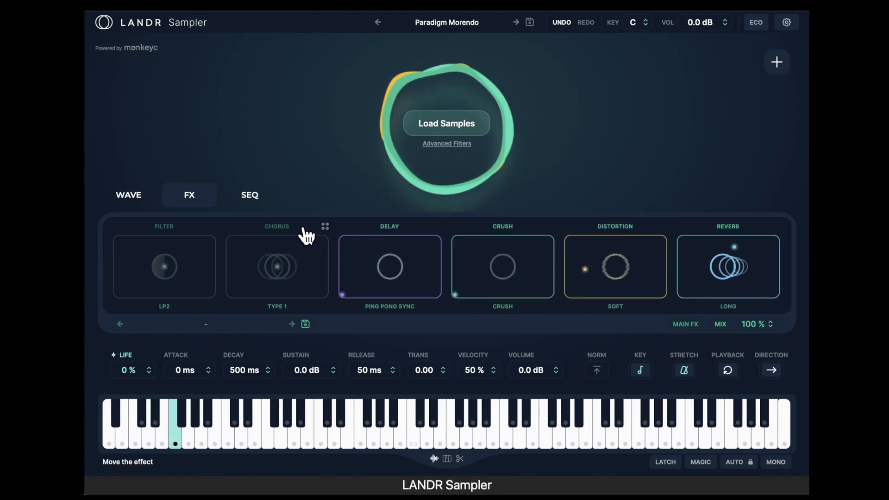
left_click(280, 229)
left_click(389, 227)
left_click(502, 228)
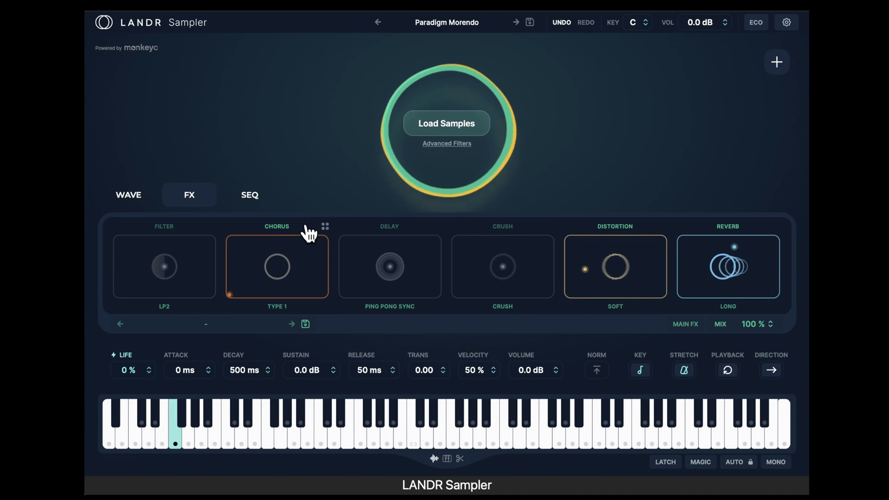
left_click(285, 231)
- Cycle the crush effect through its Rate and Destruct types and back to Crush
left_click(503, 307)
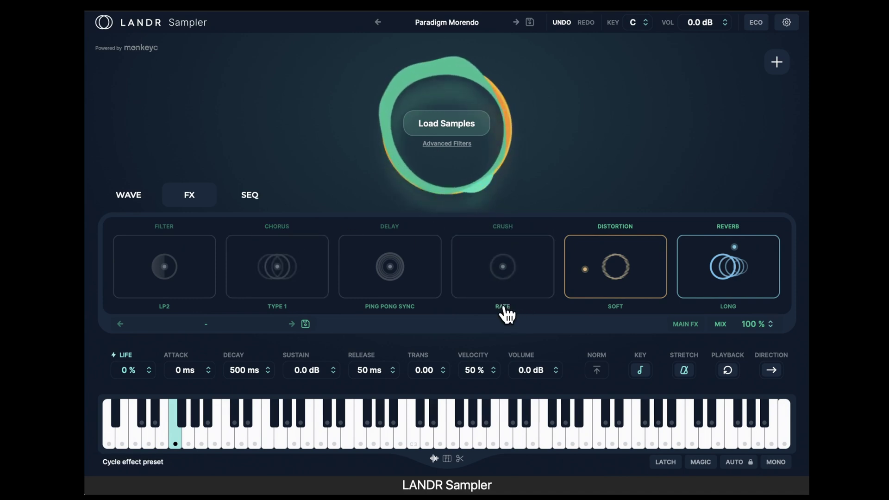
left_click(503, 308)
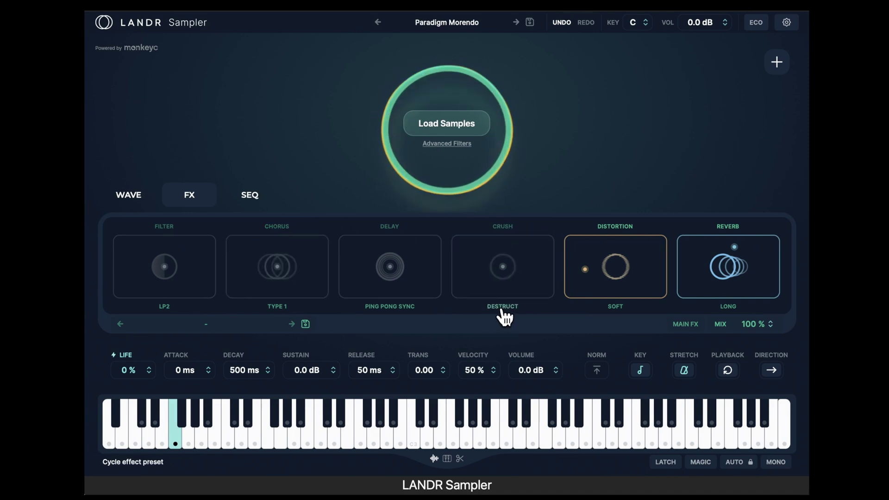
- Adjust the distortion's mix and drive using the Exp type, and set the overall effects mix to 89%
left_click(639, 250)
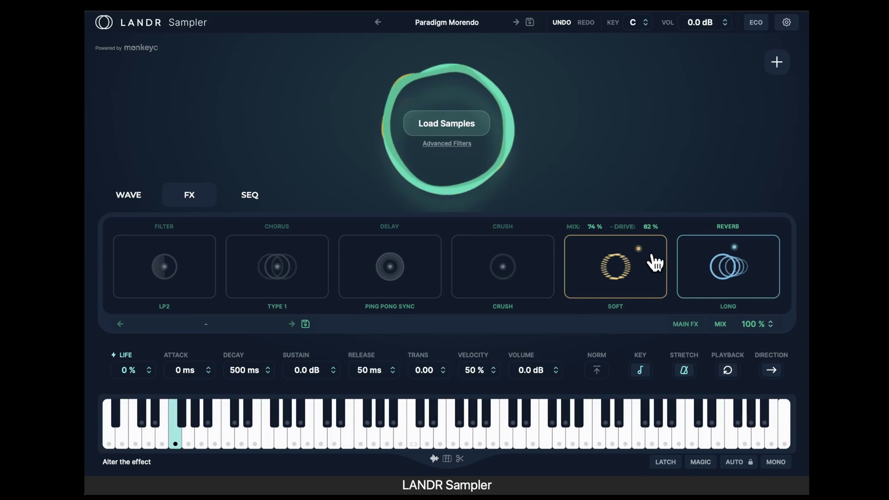
left_click_drag(637, 252, 583, 283)
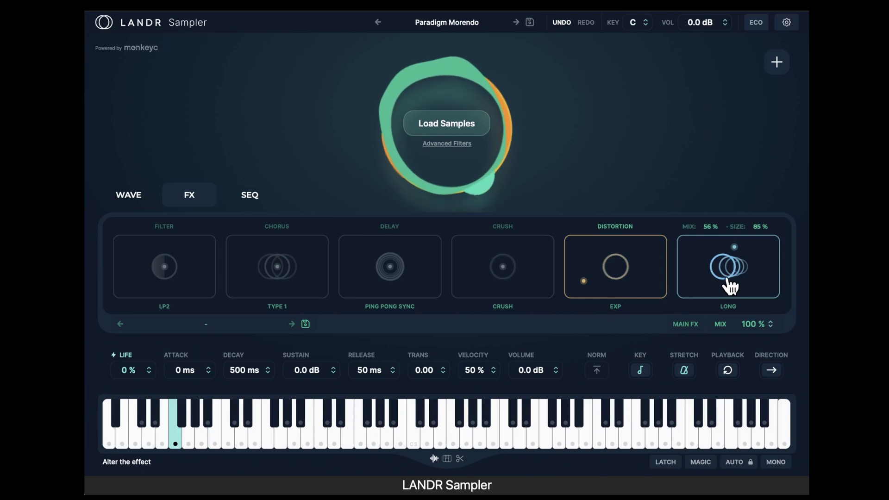
left_click(731, 235)
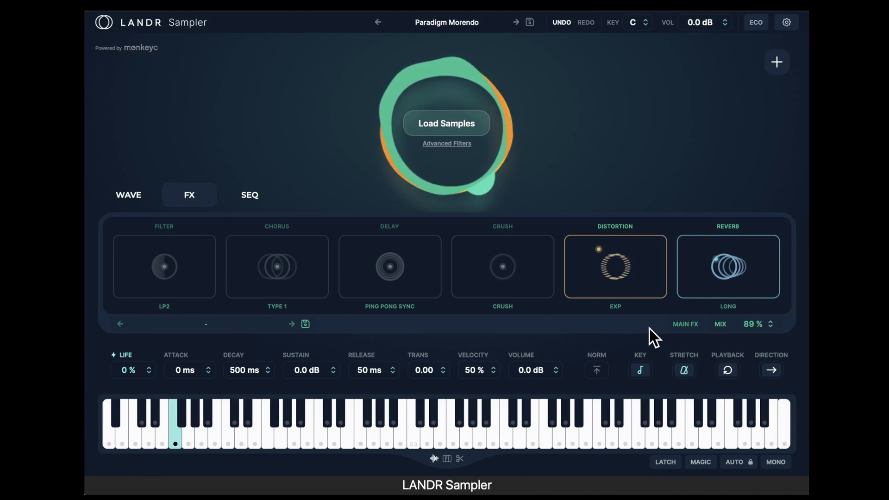
left_click(690, 325)
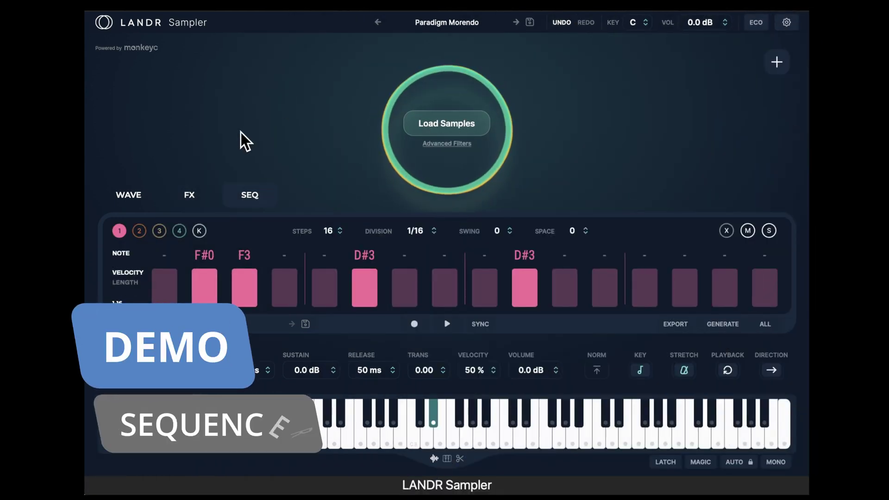
- In the sequencer's K lane, activate step 3 and set the pitches of steps 1 and 3 to 9 and 7
left_click(199, 231)
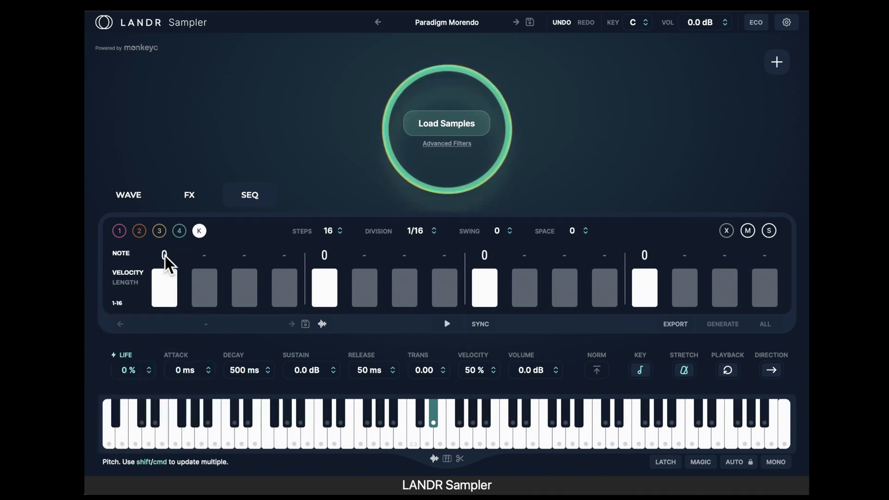
left_click(250, 282)
left_click_drag(165, 255, 183, 191)
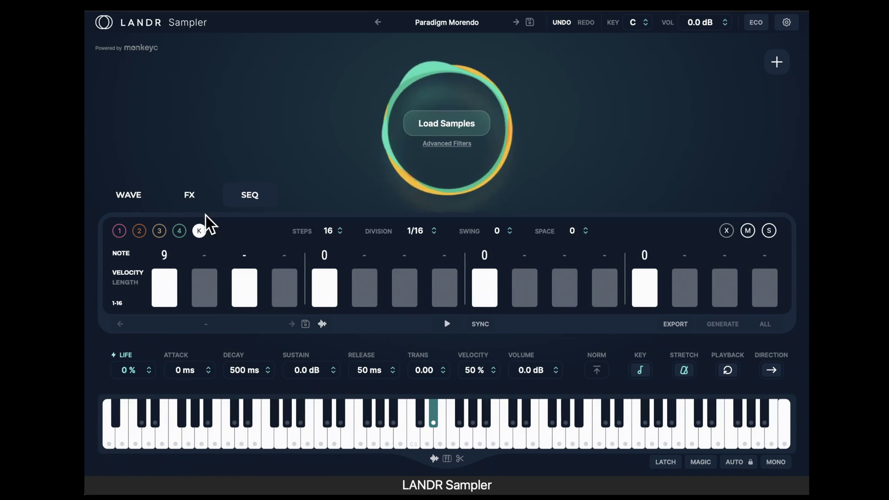
left_click_drag(241, 258, 253, 202)
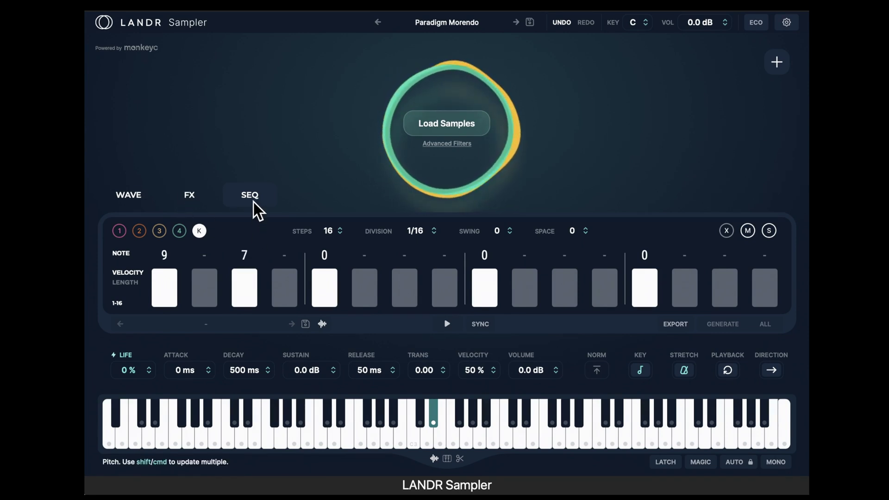
- Set the K lane's pitches at steps 5, 9 and 13 to 8, 9 and 5, and play the sequence briefly
left_click_drag(329, 258, 334, 196)
left_click_drag(493, 260, 486, 185)
left_click_drag(645, 258, 645, 218)
left_click(447, 323)
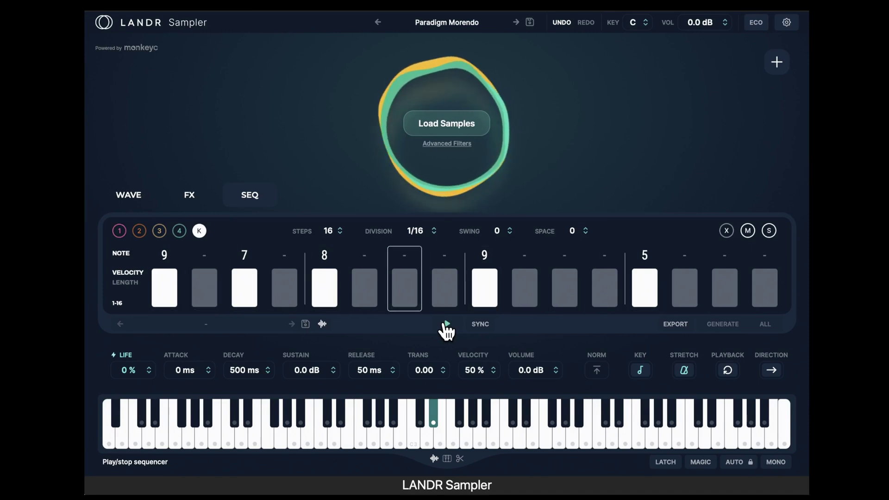
left_click(447, 325)
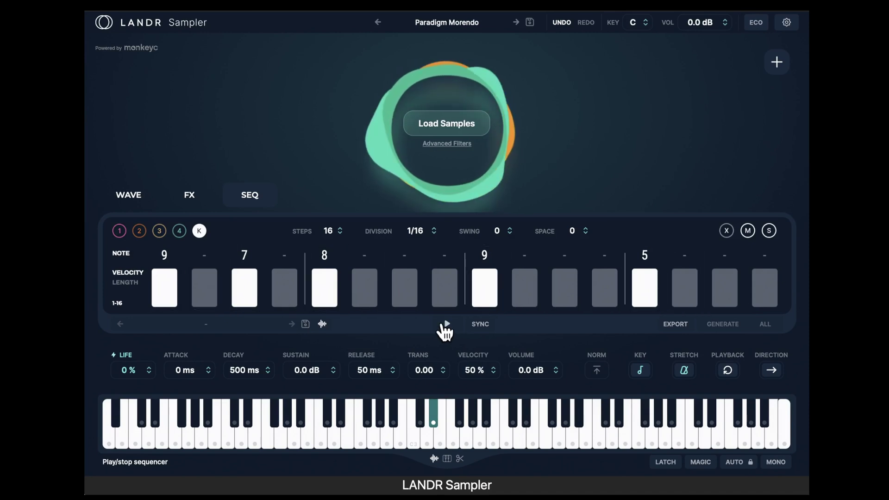
- Audition lane 1 of the sequencer by playing its pattern and stopping it
left_click(119, 232)
left_click(207, 255)
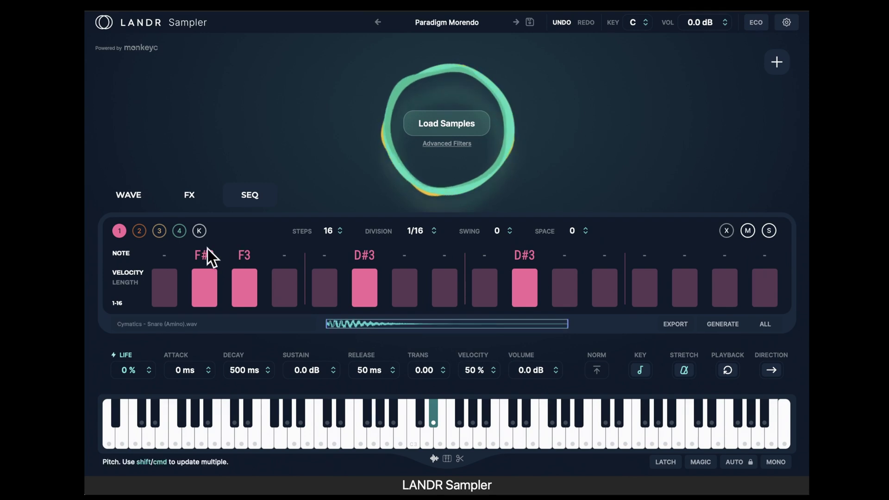
left_click(276, 419)
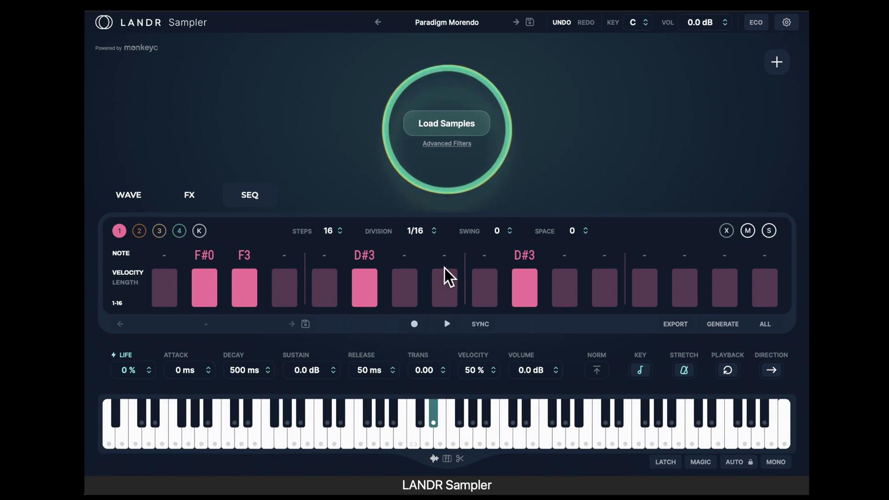
left_click(447, 325)
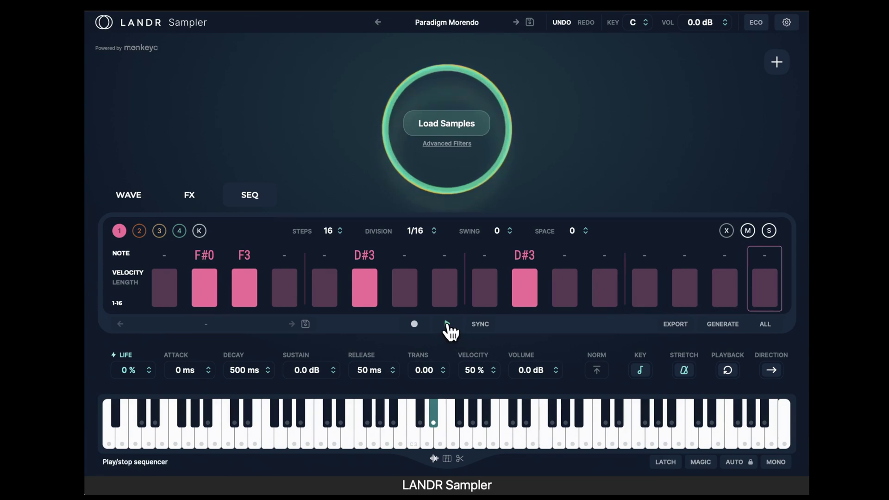
left_click(447, 325)
- Place the C1 percussion loop on steps 4, 11 and 14 of sequencer lane 2 and start playback
left_click(139, 230)
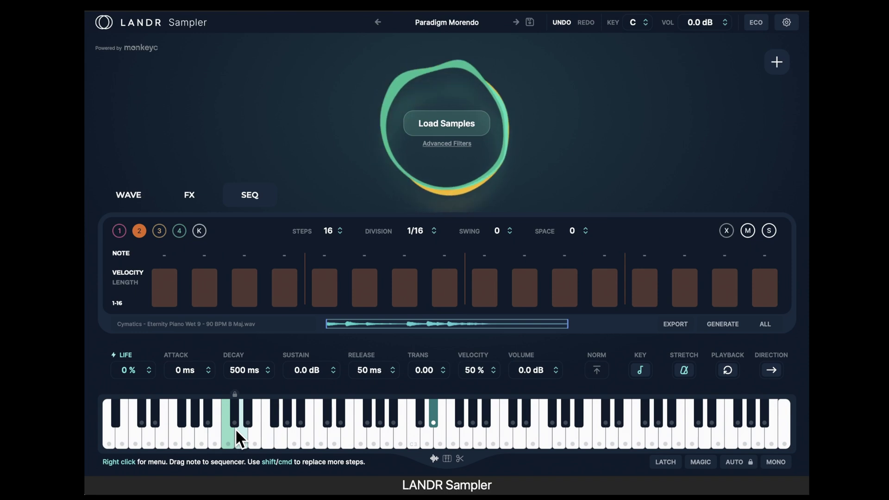
left_click(226, 431)
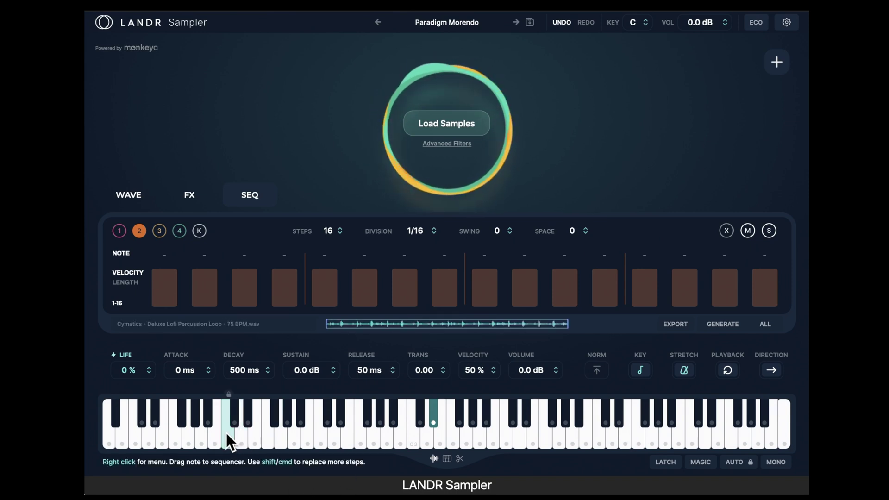
left_click_drag(226, 432, 284, 288)
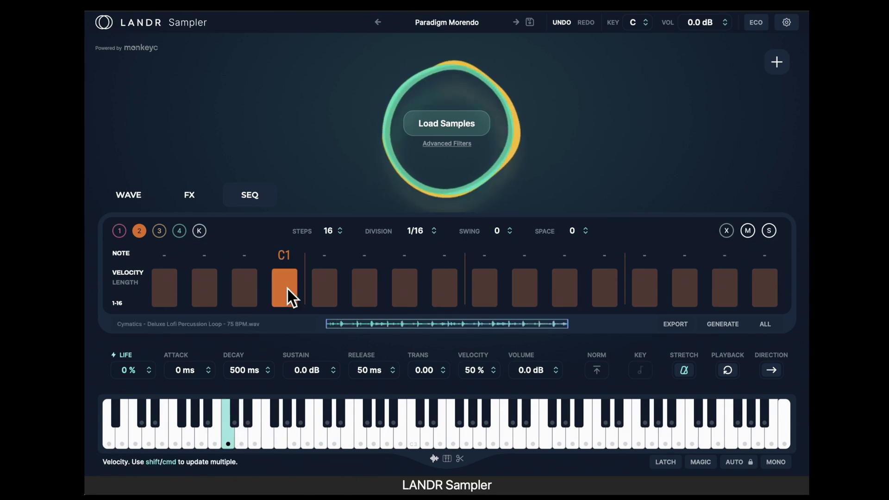
left_click_drag(226, 437, 598, 303)
left_click_drag(688, 293, 687, 296)
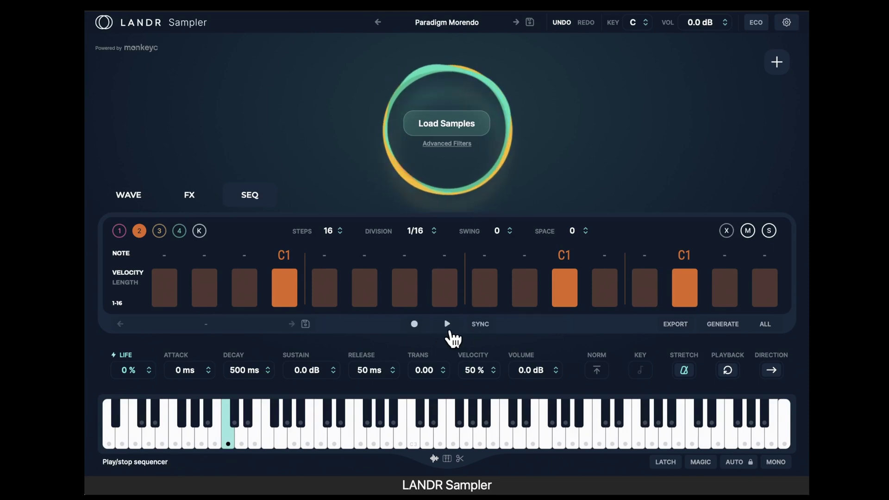
left_click(448, 324)
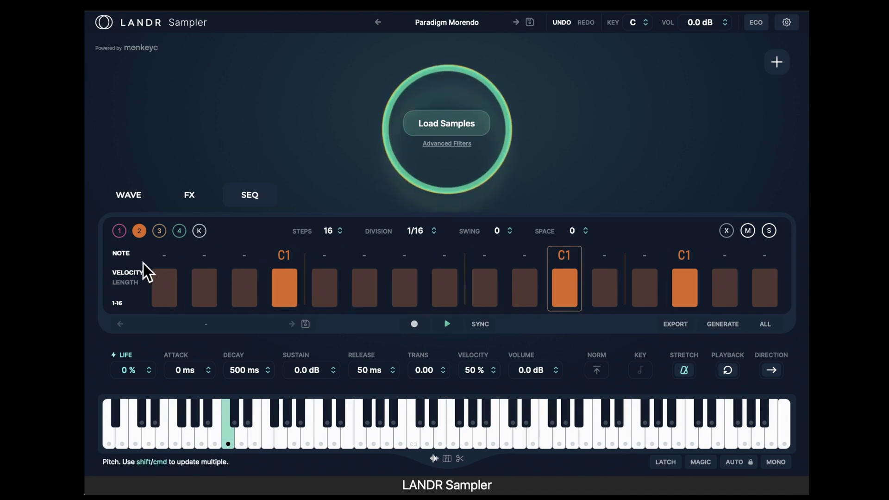
- Set the note lengths of lane 2's steps 4, 11 and 14 to 5, 4 and 3, and return to velocity editing
left_click(132, 283)
left_click_drag(288, 290, 293, 269)
left_click_drag(570, 298, 570, 270)
left_click_drag(684, 298, 686, 274)
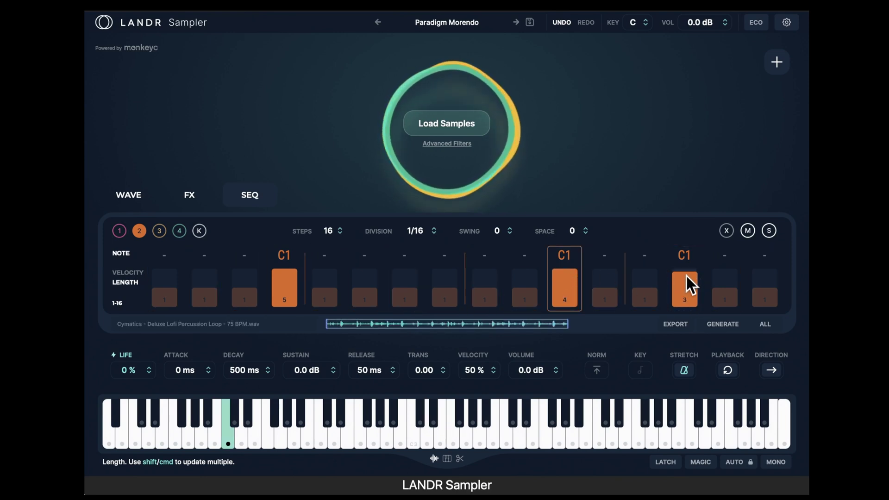
left_click(129, 273)
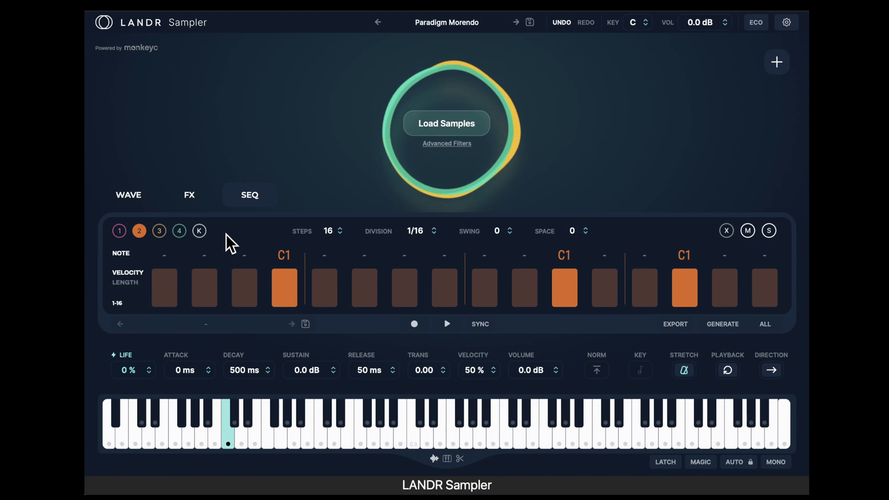
- Raise the number of sequencer steps to 18 and beyond
left_click(340, 228)
left_click(341, 227)
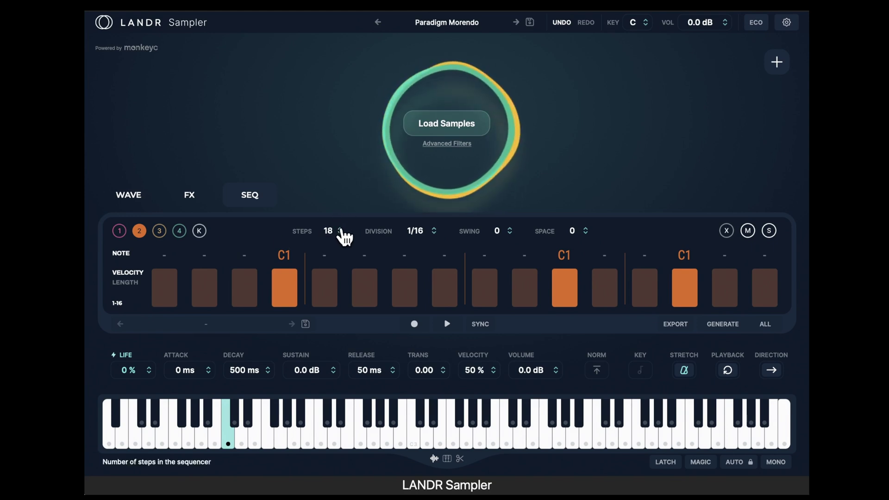
left_click_drag(342, 232, 351, 1)
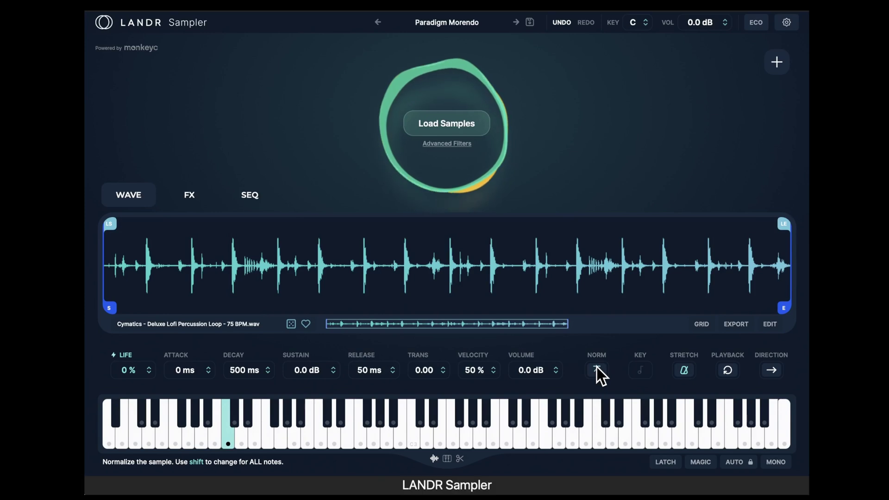
- Normalize the lofi percussion loop sample and change the global key to D
left_click(597, 369)
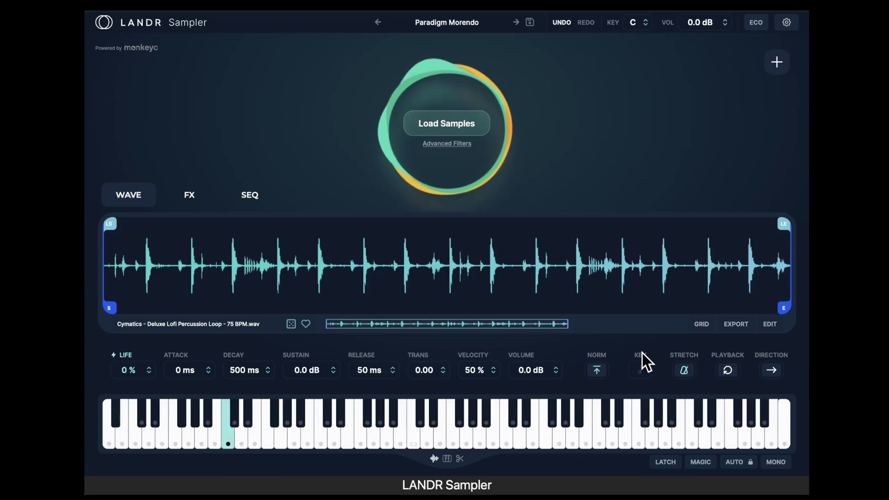
left_click(644, 24)
left_click(640, 67)
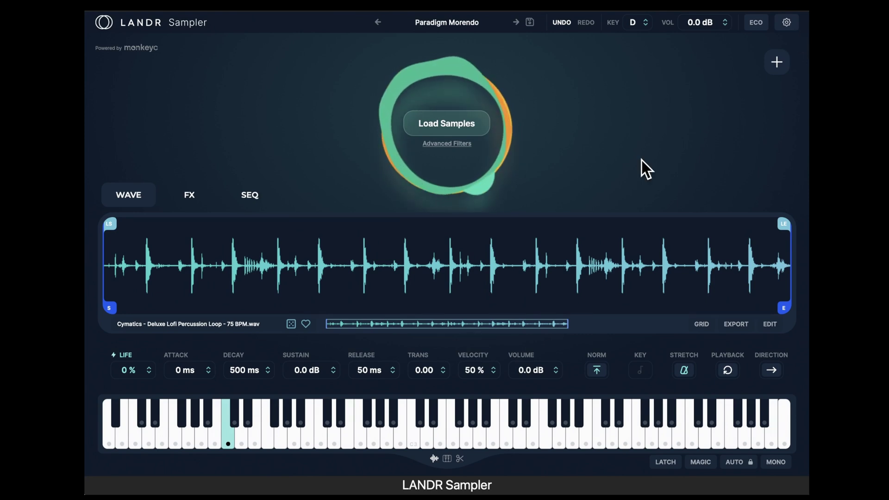
- Review the sample locations and preferences in the settings, and close them
left_click(787, 24)
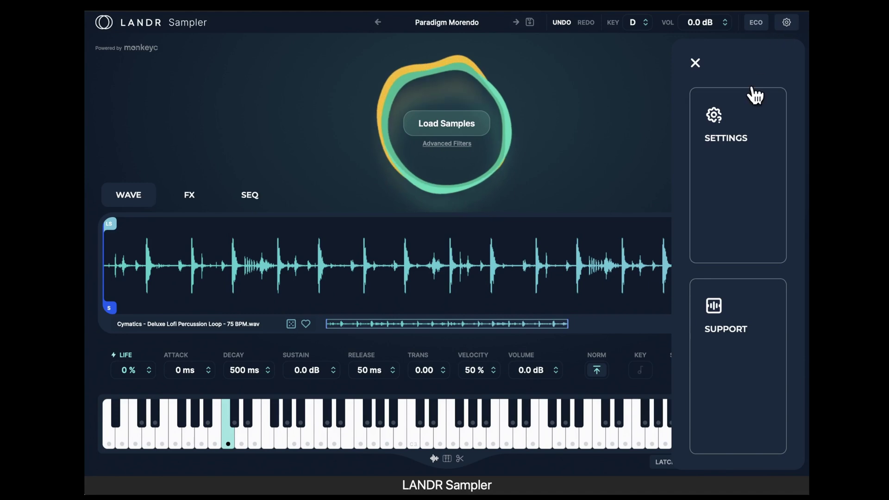
left_click(719, 134)
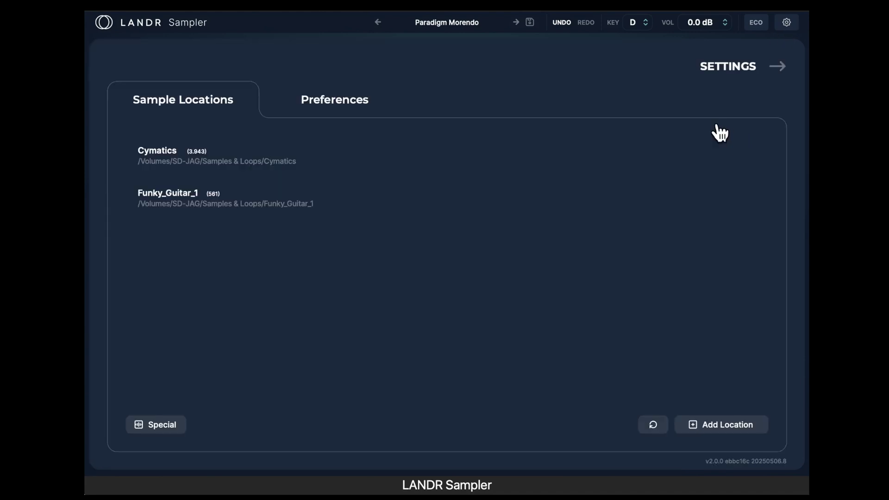
left_click(351, 107)
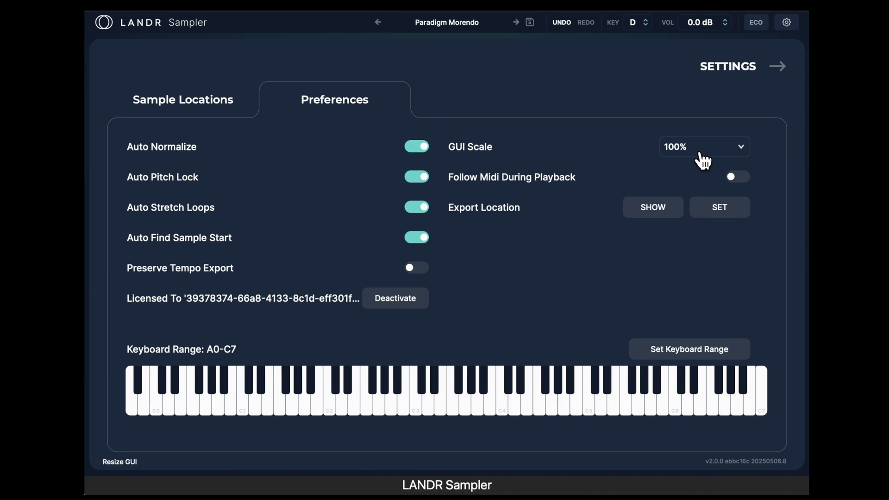
left_click(779, 67)
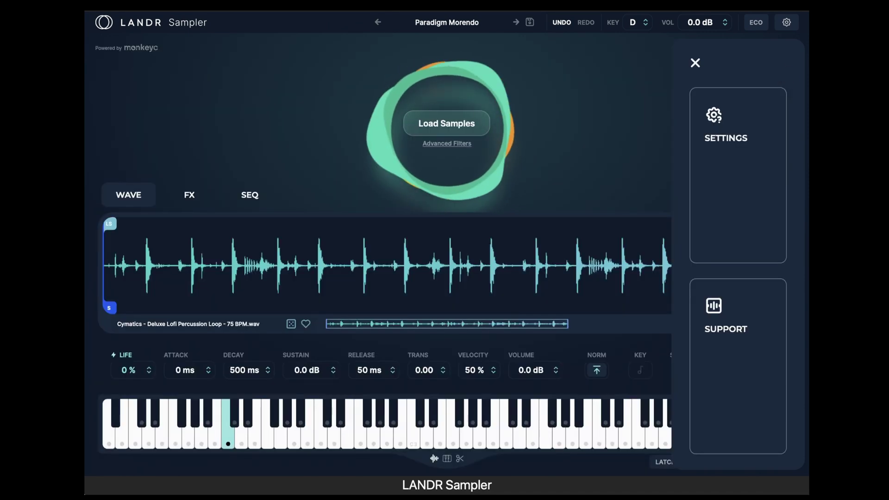
left_click(695, 63)
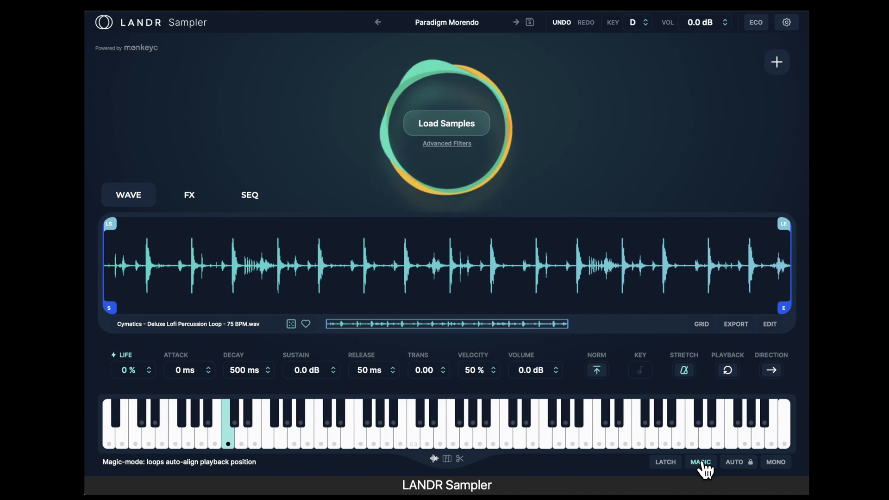
- Open the sequencer, and check the options for saving the Paradigm Morendo preset without saving it
left_click(250, 195)
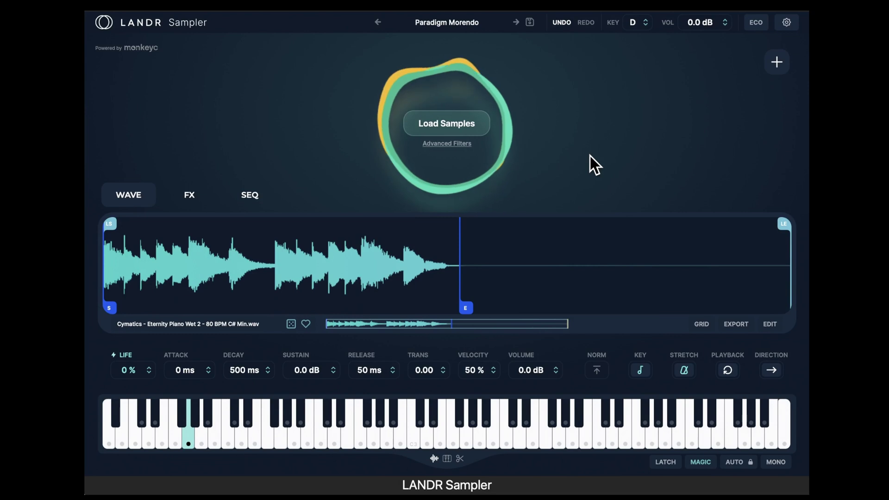
left_click(530, 24)
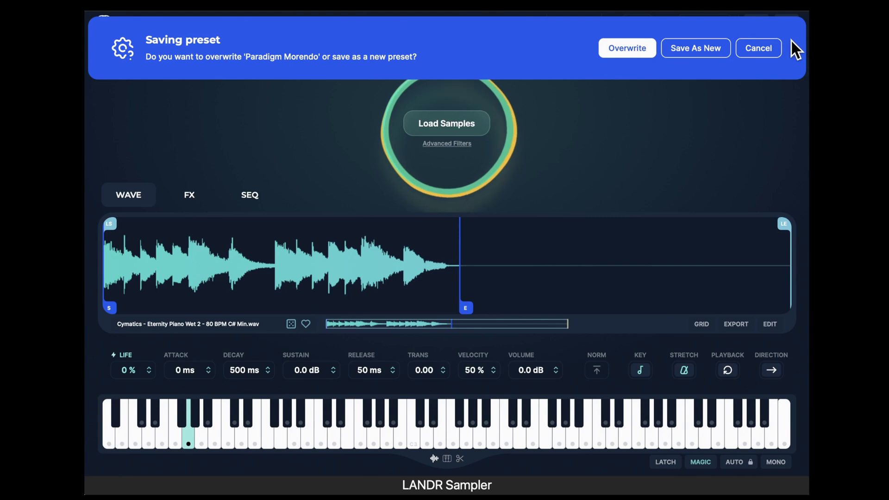
left_click(767, 50)
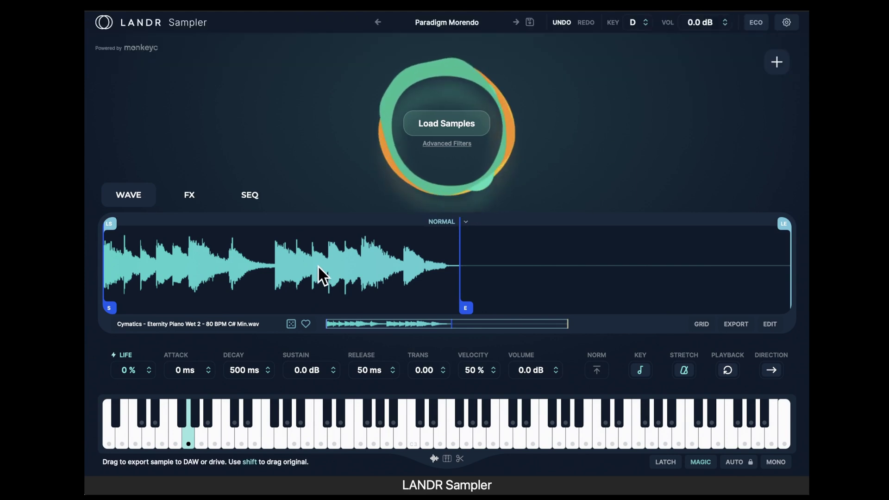
- Try exporting the Eternity Piano Wet 2 sample from its waveform, and switch to the sequencer
left_click_drag(318, 266, 239, 237)
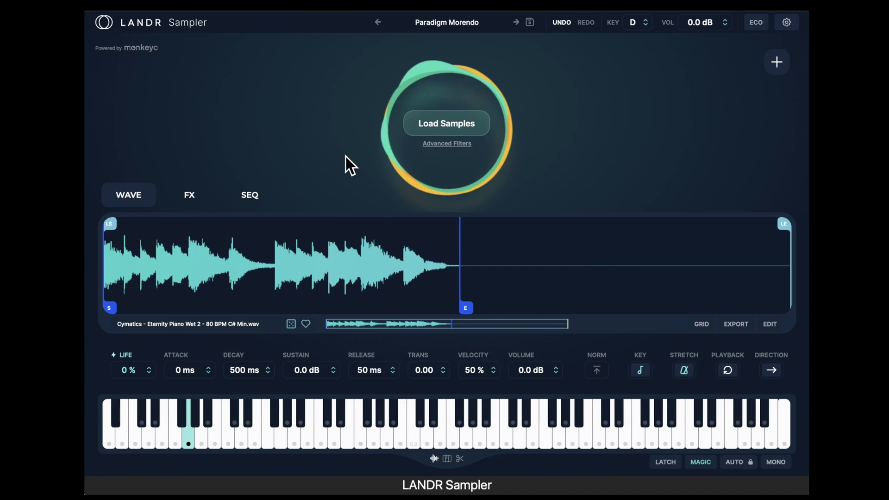
left_click(249, 196)
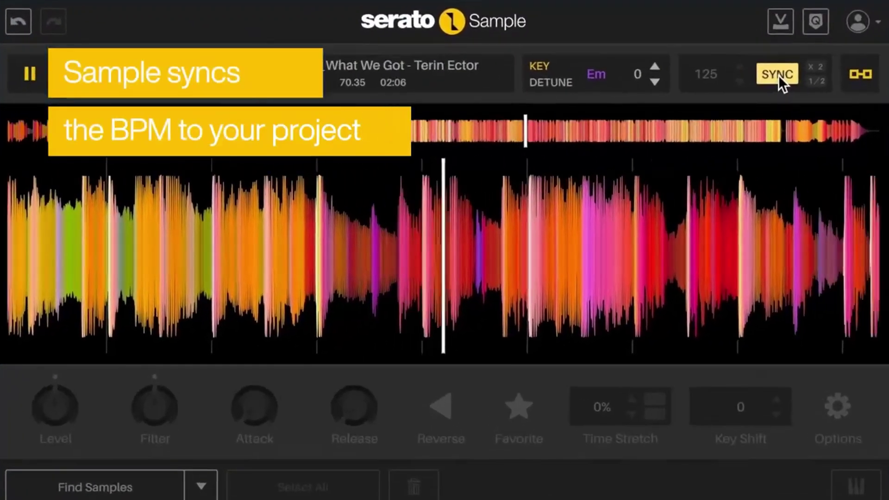
- Turn the What We Got sample's BPM sync off and back on in Serato Sample
left_click(779, 75)
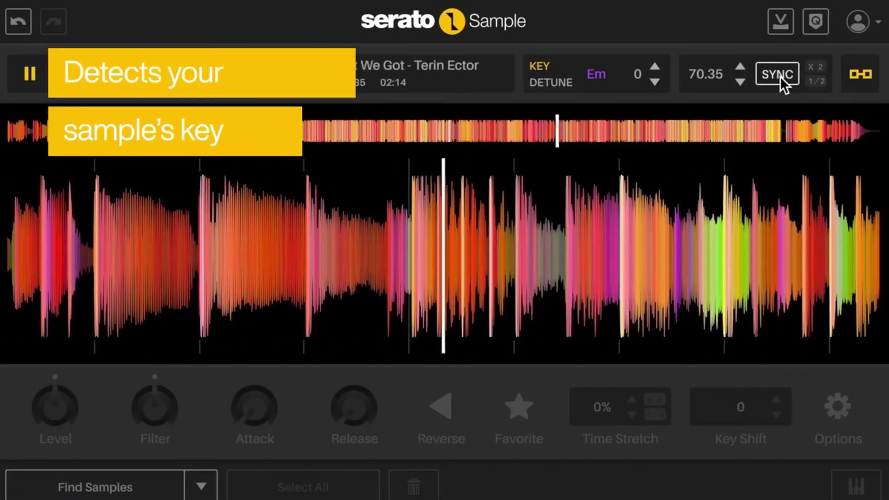
left_click(779, 76)
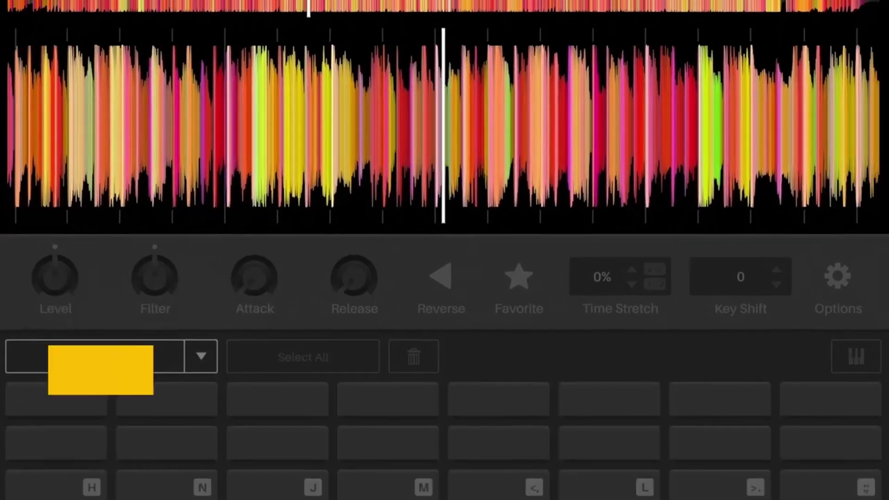
- Chop the What We Got audio onto the pads with Find Samples, and trigger pads S and D
left_click(63, 487)
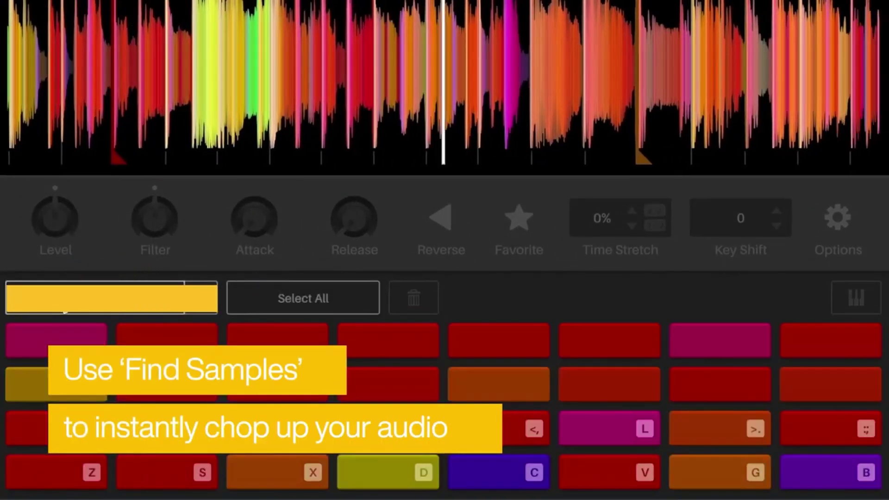
left_click(63, 301)
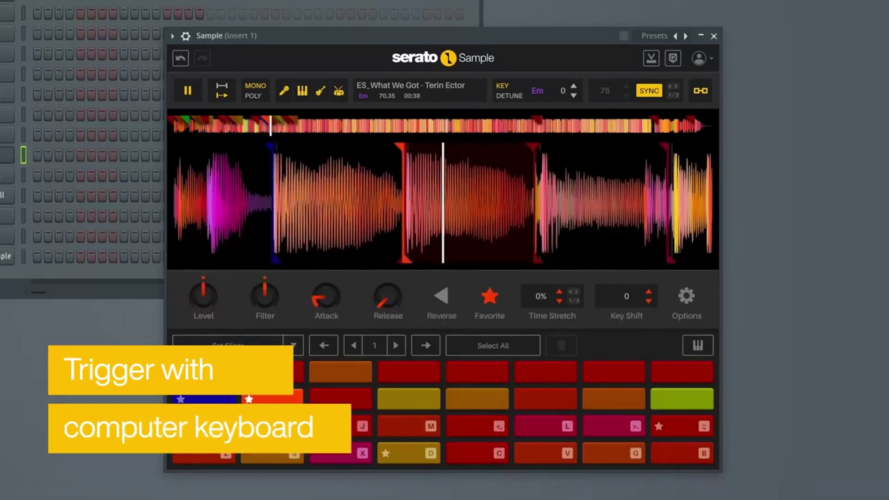
key("s")
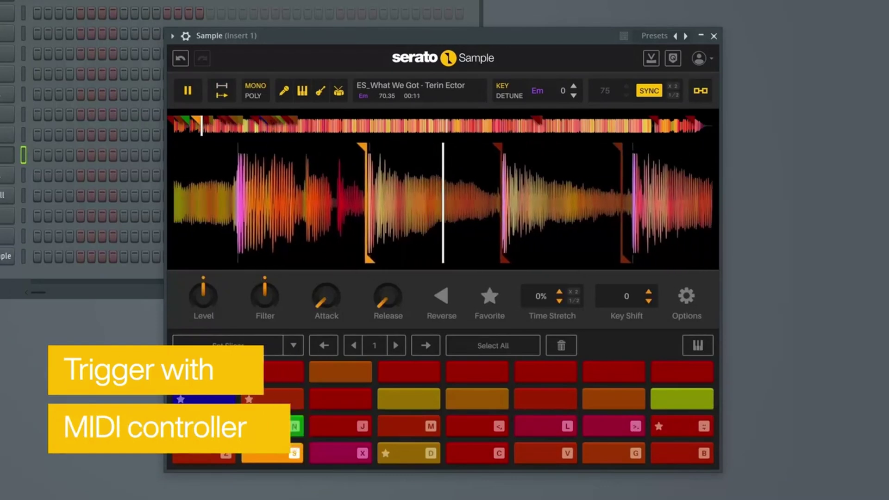
key("d")
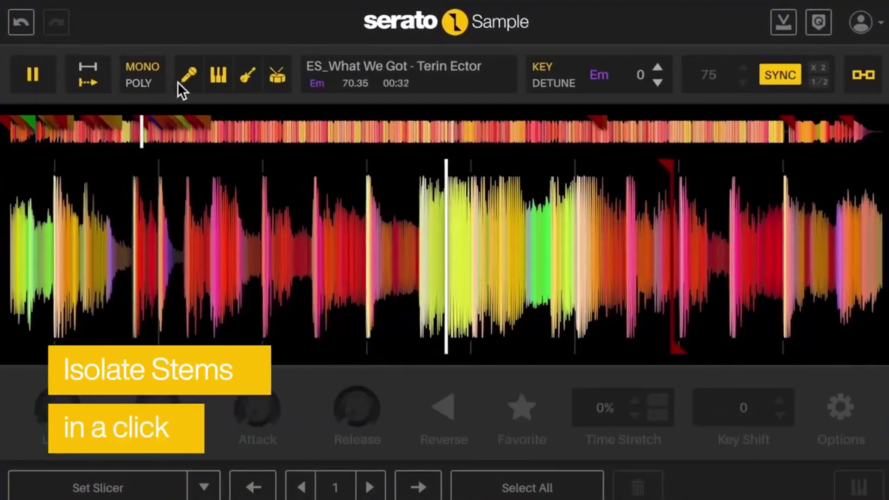
- Isolate stems in the What We Got sample, and time stretch pad X to -50%
left_click(188, 78)
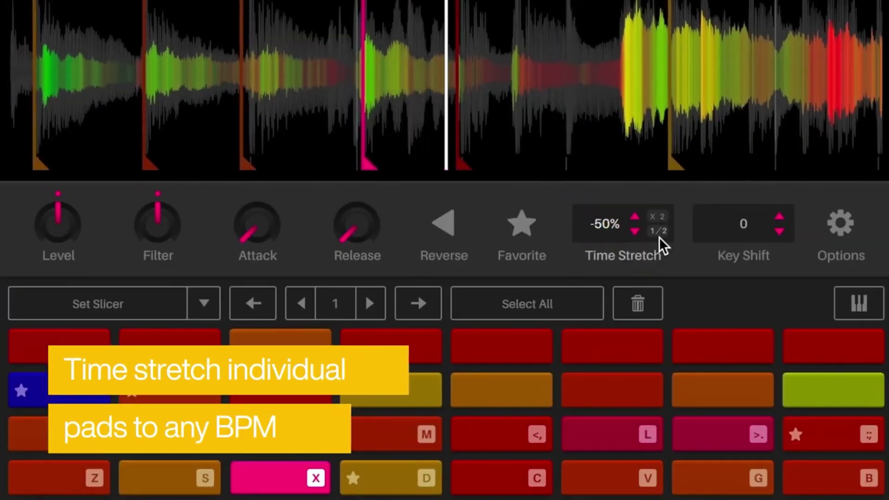
left_click(659, 232)
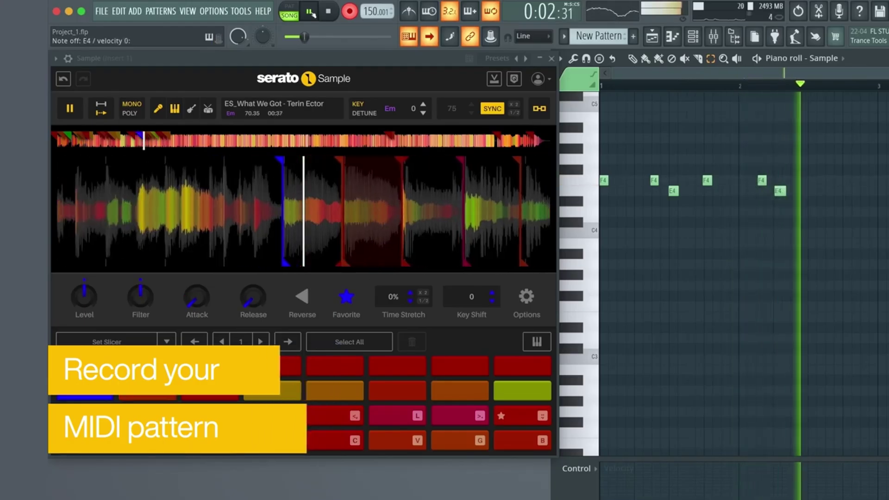
- Record a MIDI pattern of Serato Sample pad hits into the FL Studio piano roll
key("period")
key("semicolon")
key("e")
key("5")
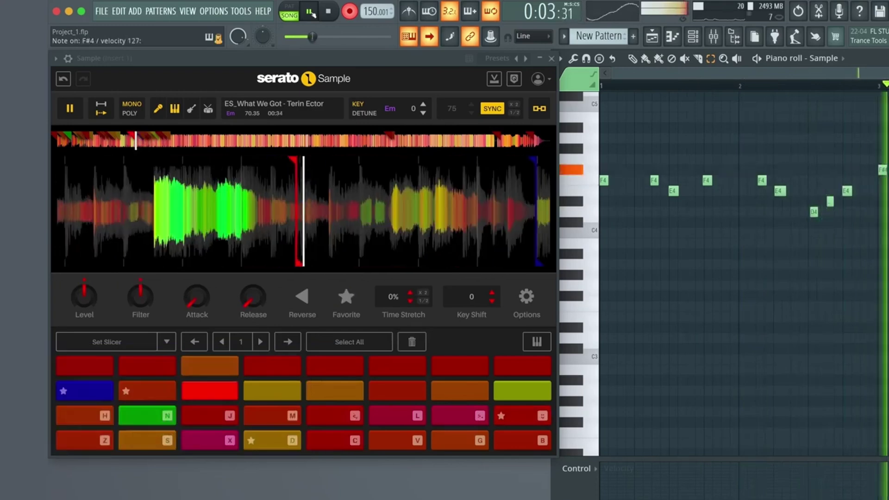
key("l")
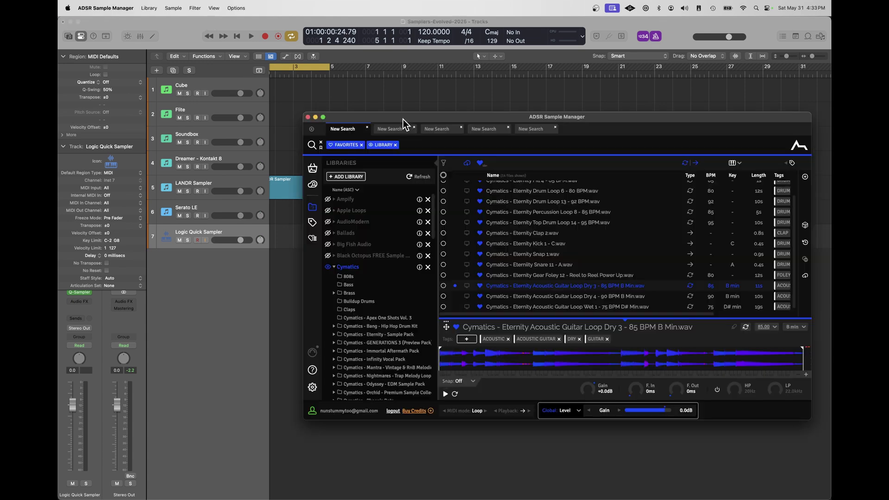
- Load Cymatics - PLUCK Digital Banjo - C.wav from ADSR Sample Manager onto a new Logic Pro track using Quick Sampler (Original)
scroll(586, 253, "up", 2)
scroll(586, 252, "right", 1)
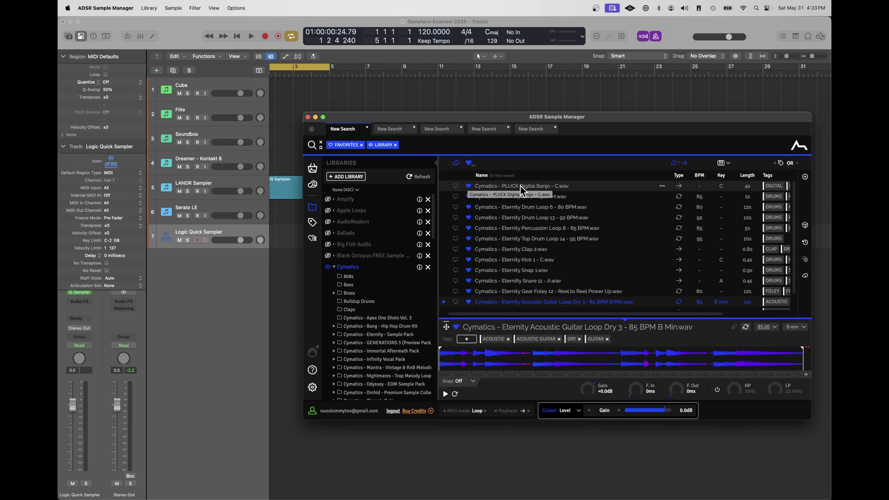
left_click(549, 186)
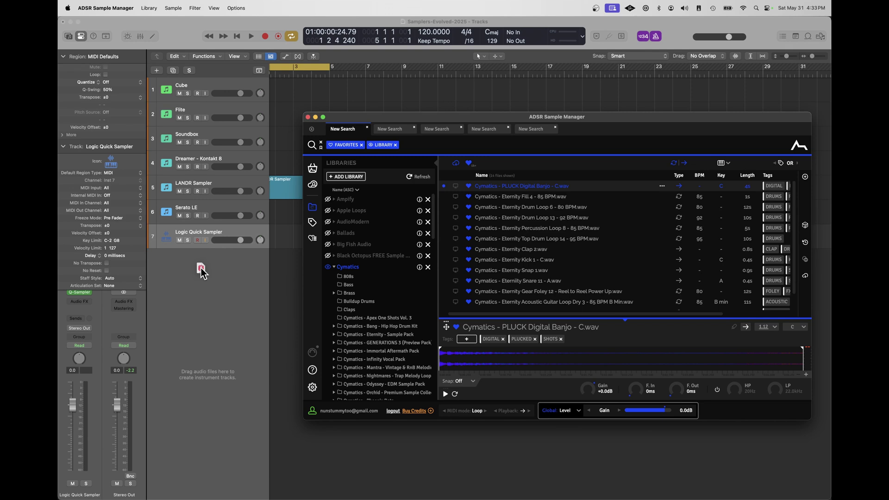
left_click_drag(201, 269, 202, 270)
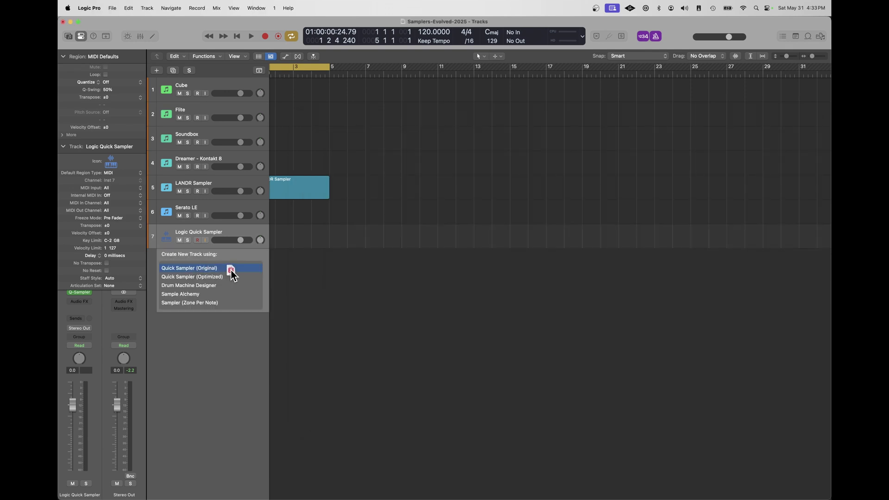
left_click_drag(215, 271, 216, 270)
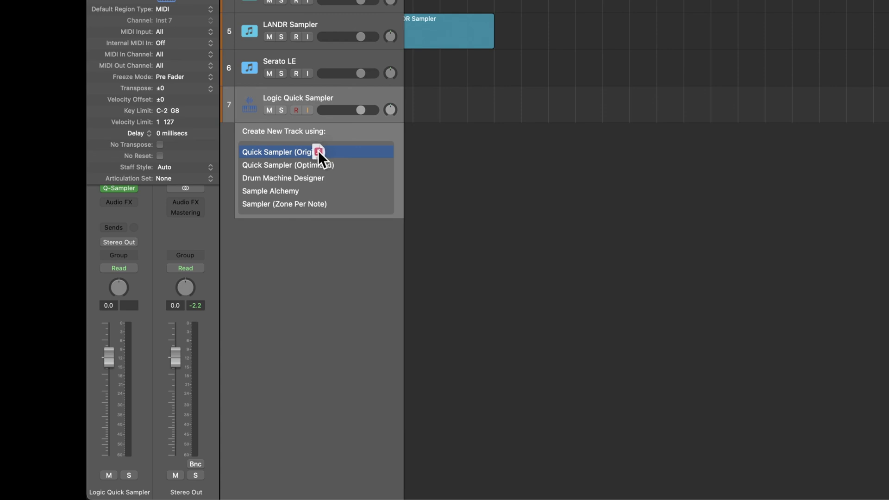
left_click_drag(311, 154, 308, 153)
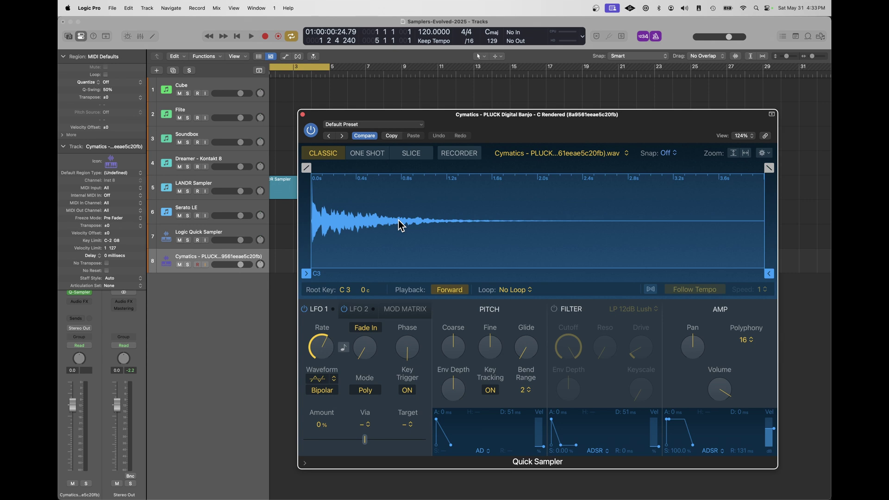
- Play several notes of the banjo pluck in Quick Sampler to audition it across the keyboard
key("g")
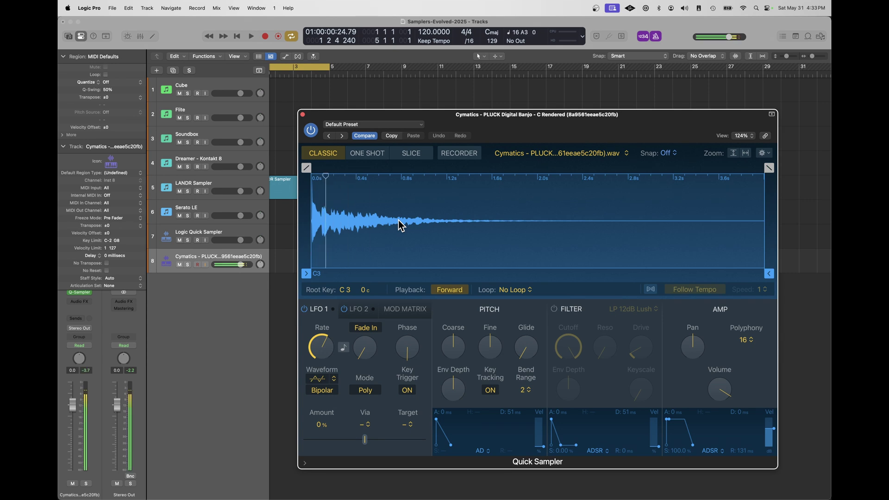
key("s")
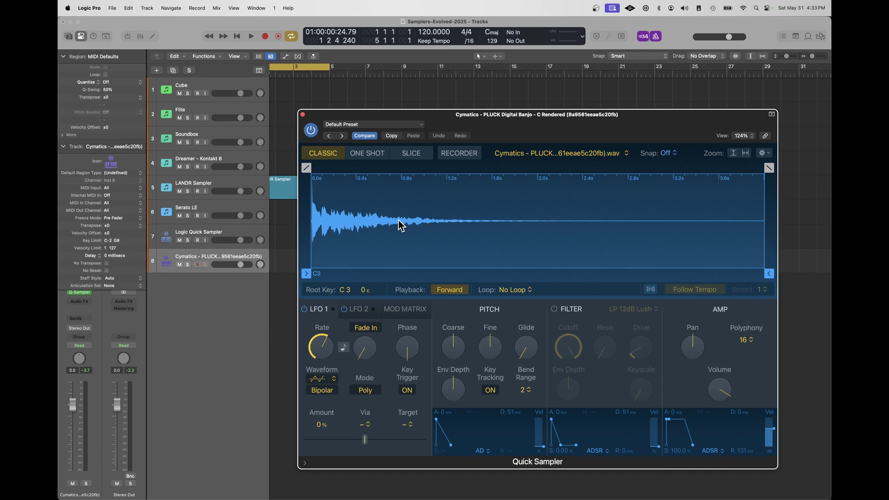
key("d")
key("a")
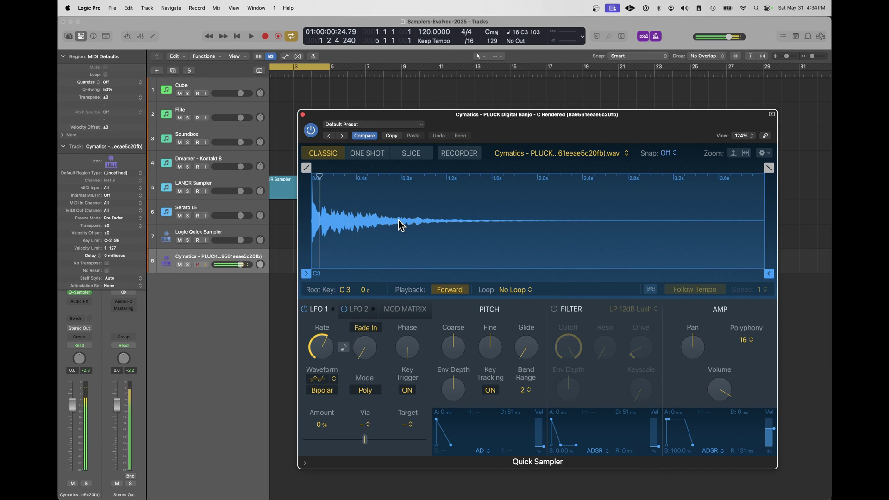
- Switch to ADSR Sample Manager and load Eternity Acoustic Guitar Loop Wet 1 - 75 BPM D# Min onto a new Quick Sampler track in Logic Pro
key("super+Tab")
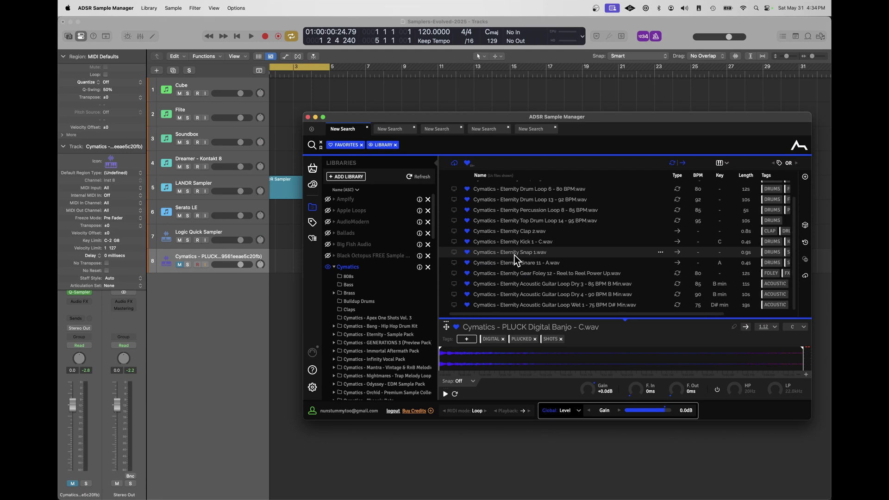
left_click(540, 305)
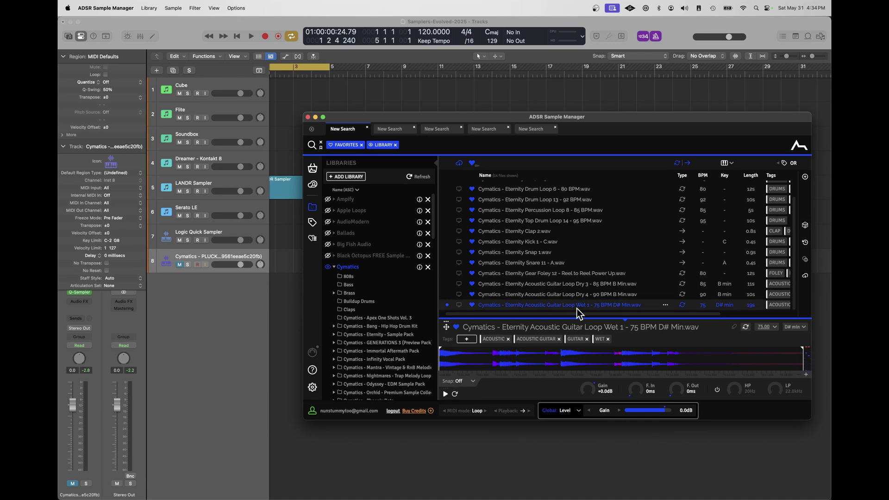
left_click_drag(297, 326, 297, 327)
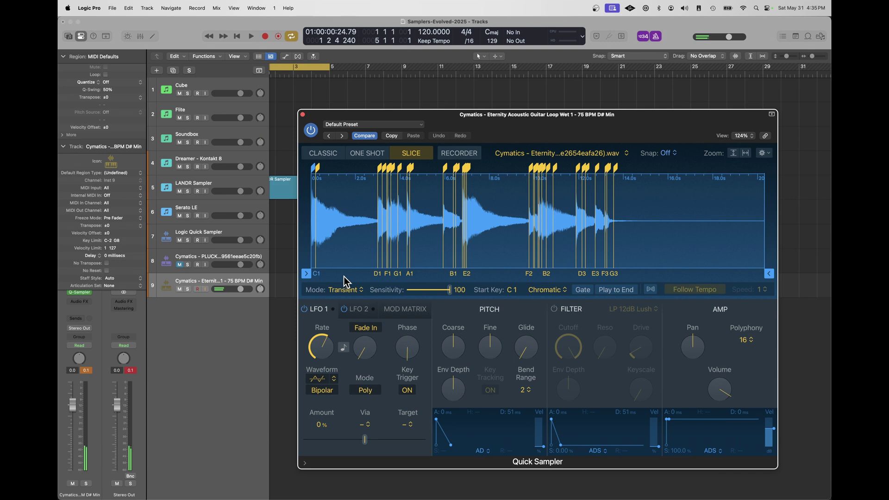
- Set the guitar loop's transient slice sensitivity to 31, and open the slice key mapping choices
left_click_drag(449, 292, 421, 284)
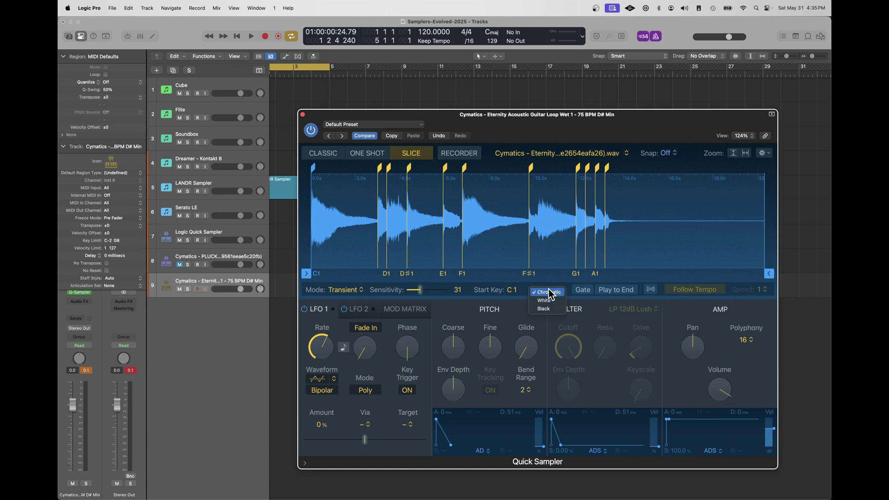
left_click(551, 293)
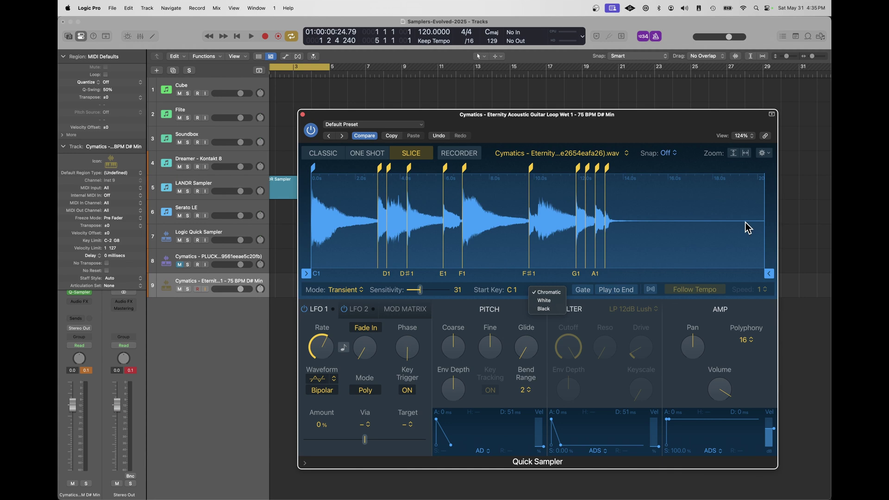